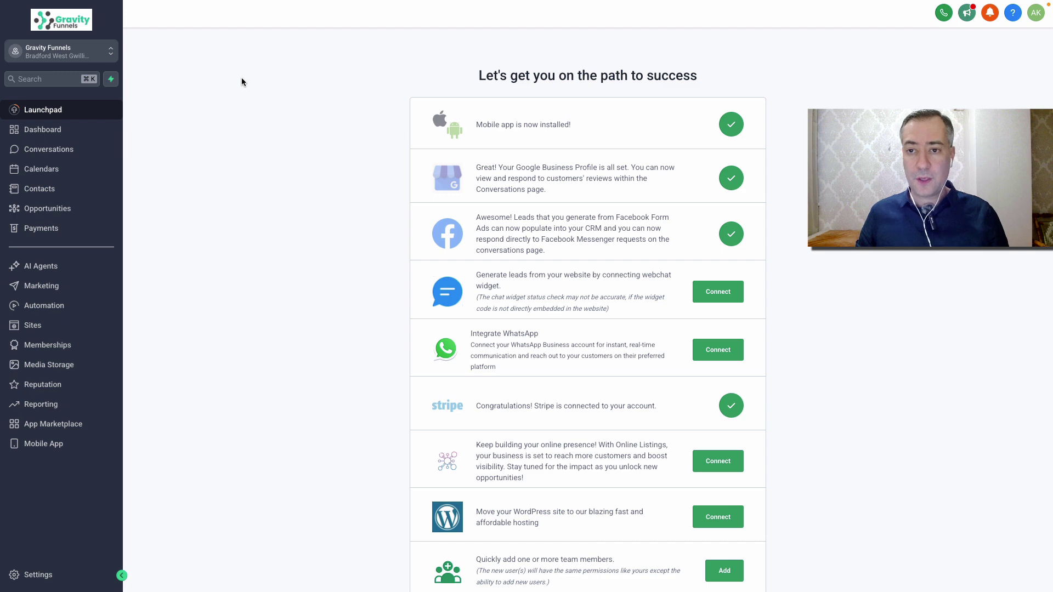
Create a new Conversation AI bot from scratch under AI Agents.
left_click(44, 267)
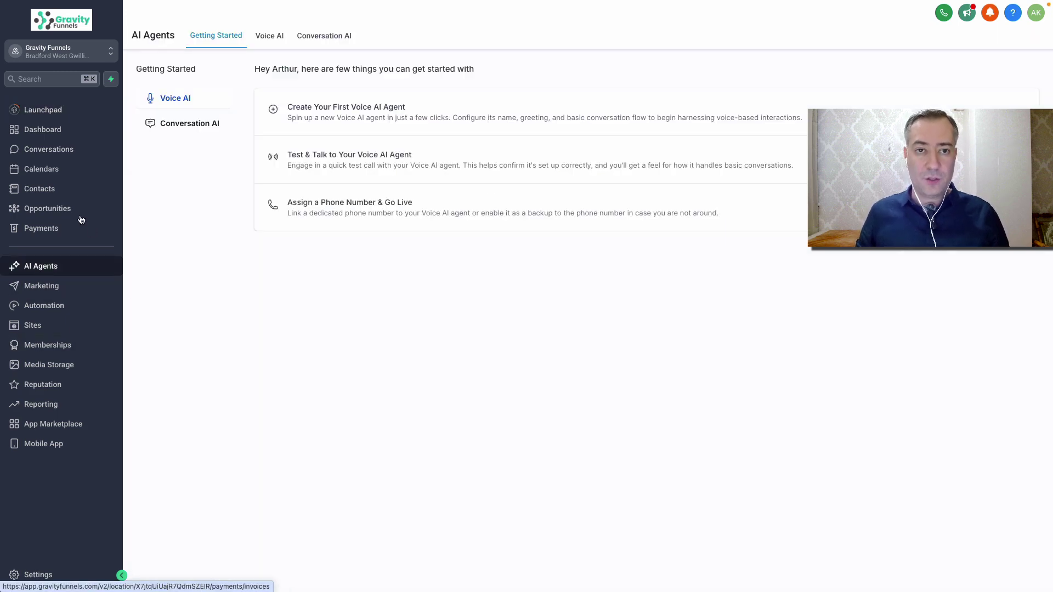
left_click(324, 36)
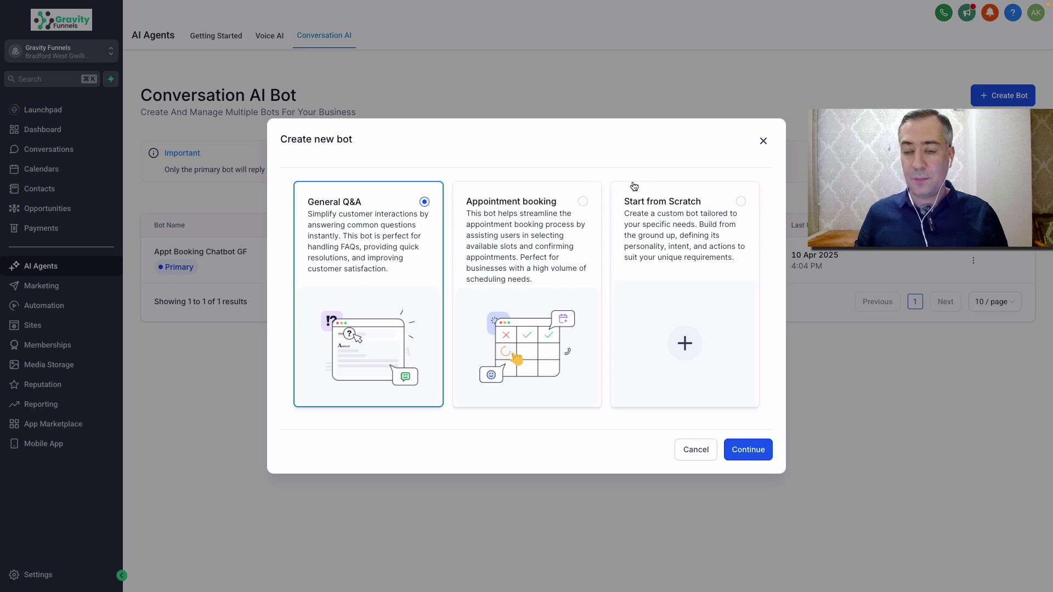
left_click(711, 252)
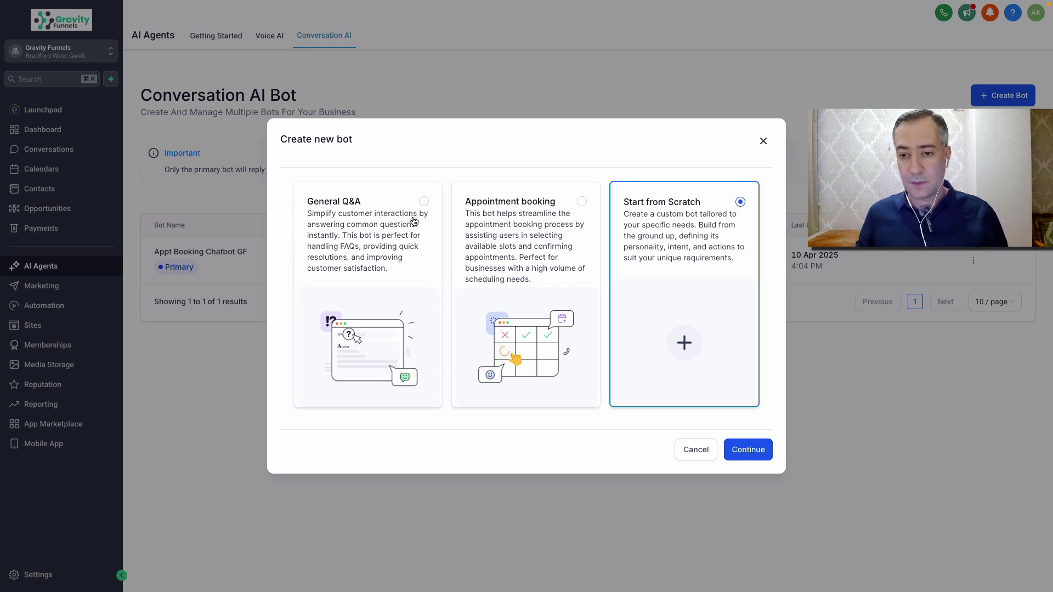
left_click(748, 450)
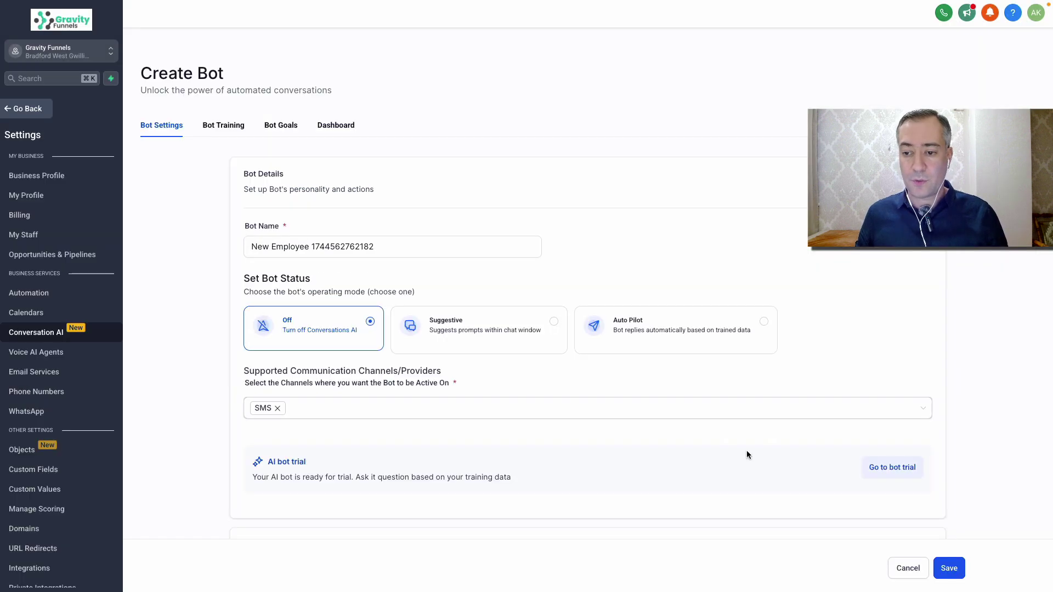
Rename the bot to 'Dental Clinic AI Assistant' and set it to Auto Pilot.
left_click(404, 245)
key("ctrl+a")
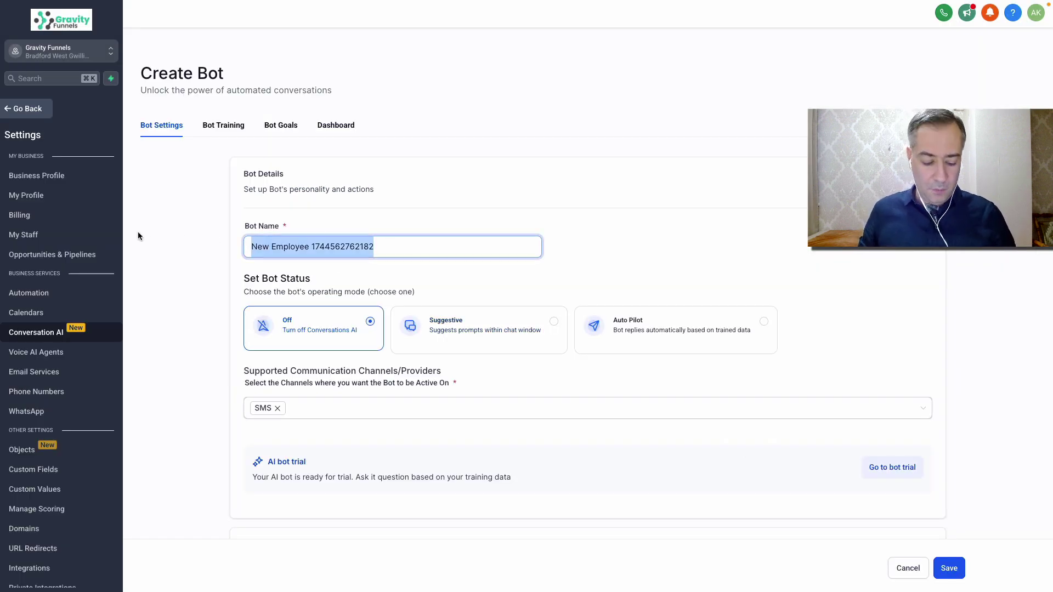
type("Dental Clinic A")
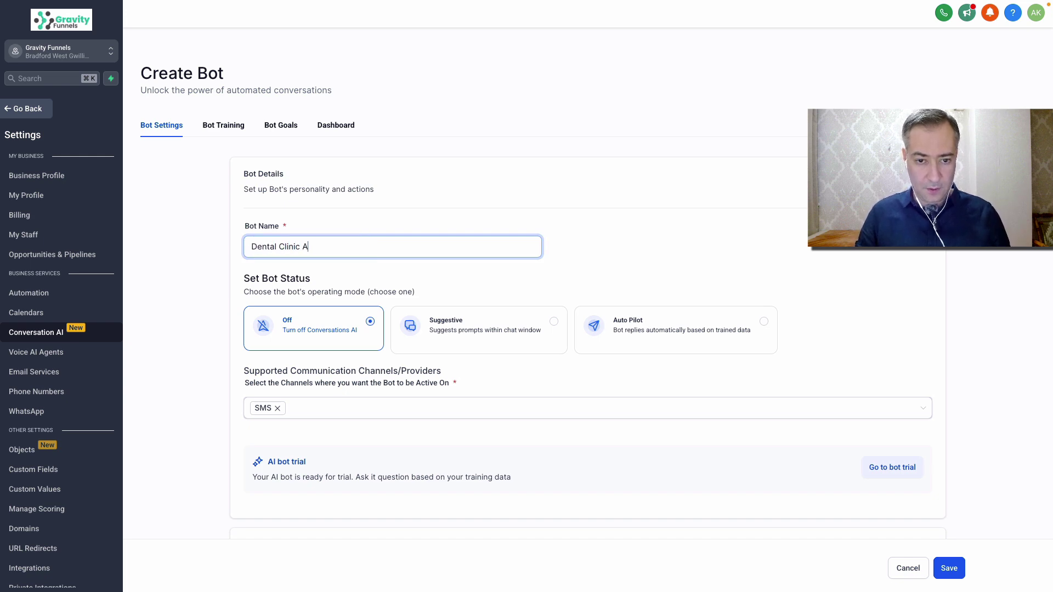
type("I Assistant")
left_click(660, 330)
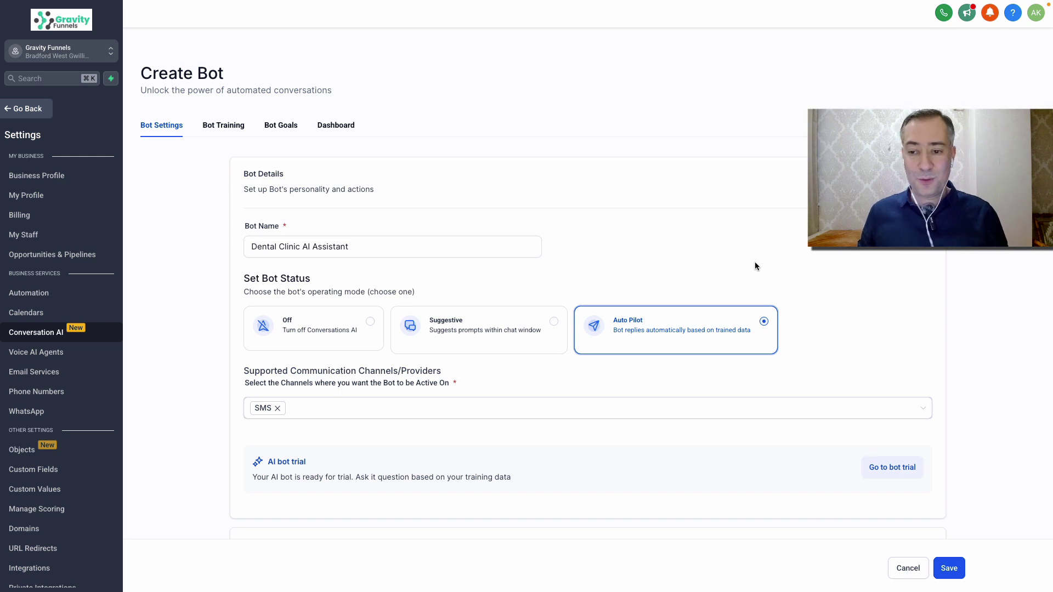
Limit the bot's channels to Live Chat only.
scroll(715, 268, "down", 3)
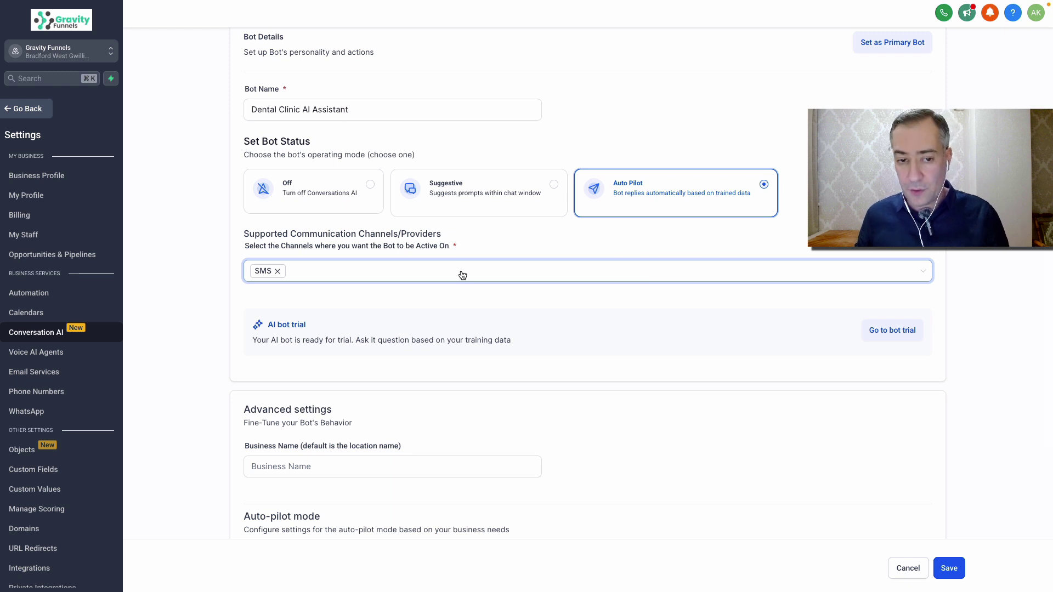
left_click(462, 275)
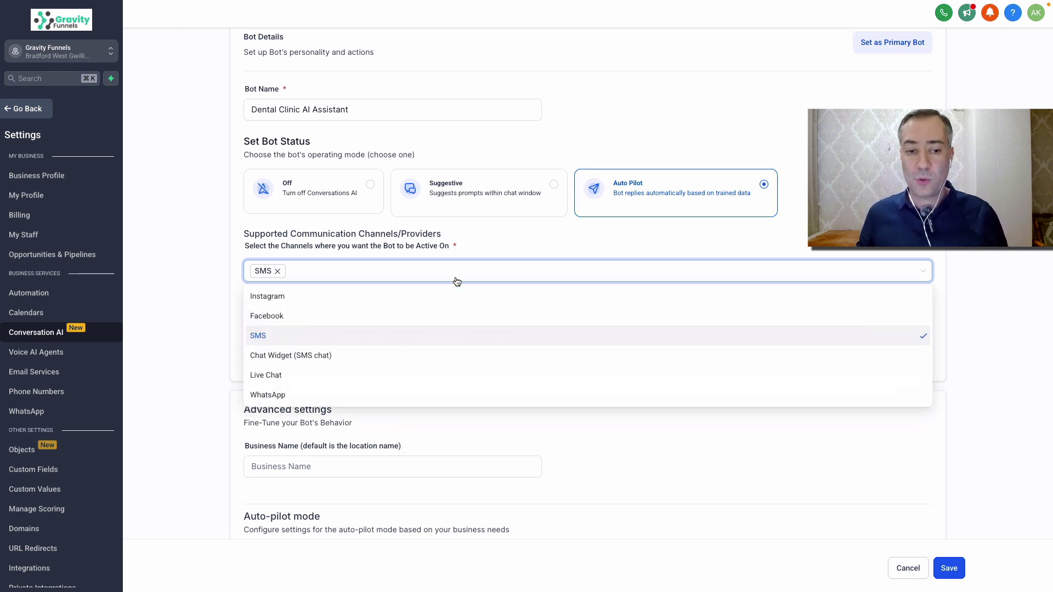
left_click(442, 301)
left_click(345, 324)
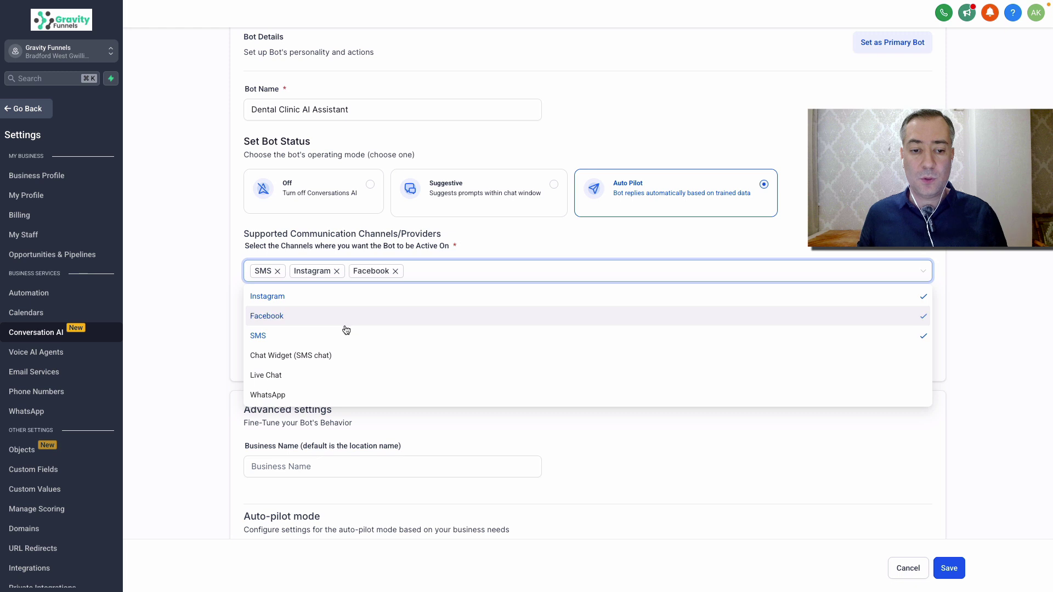
left_click(293, 355)
left_click(294, 375)
left_click(301, 395)
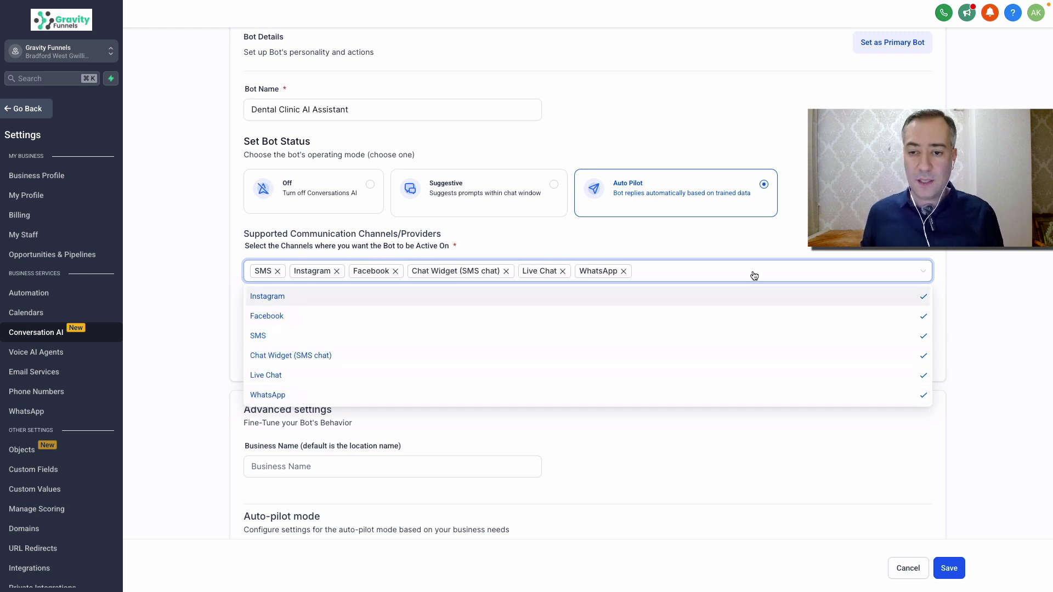
left_click(624, 271)
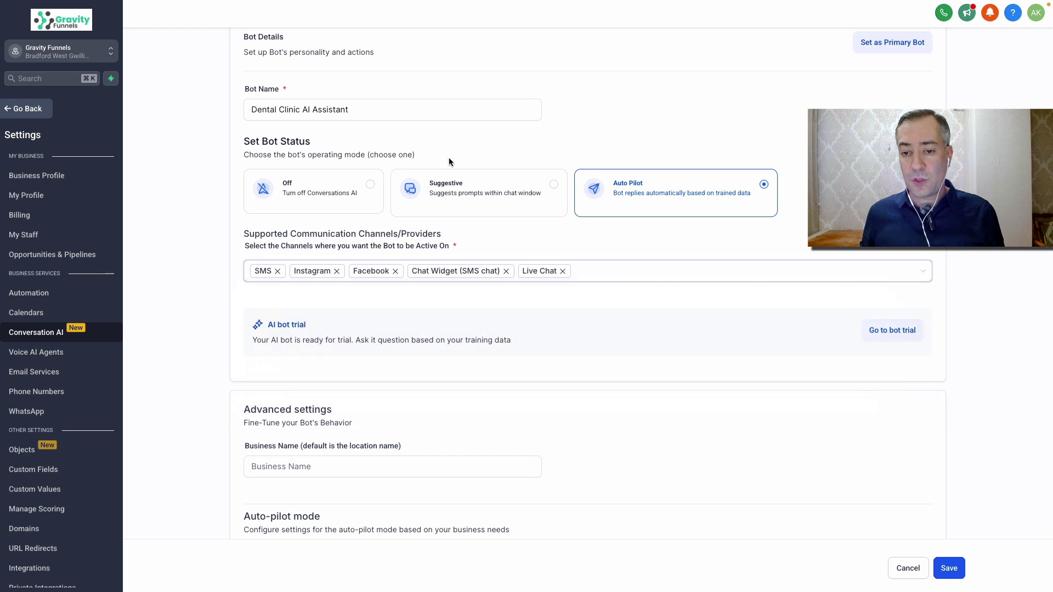
left_click(506, 271)
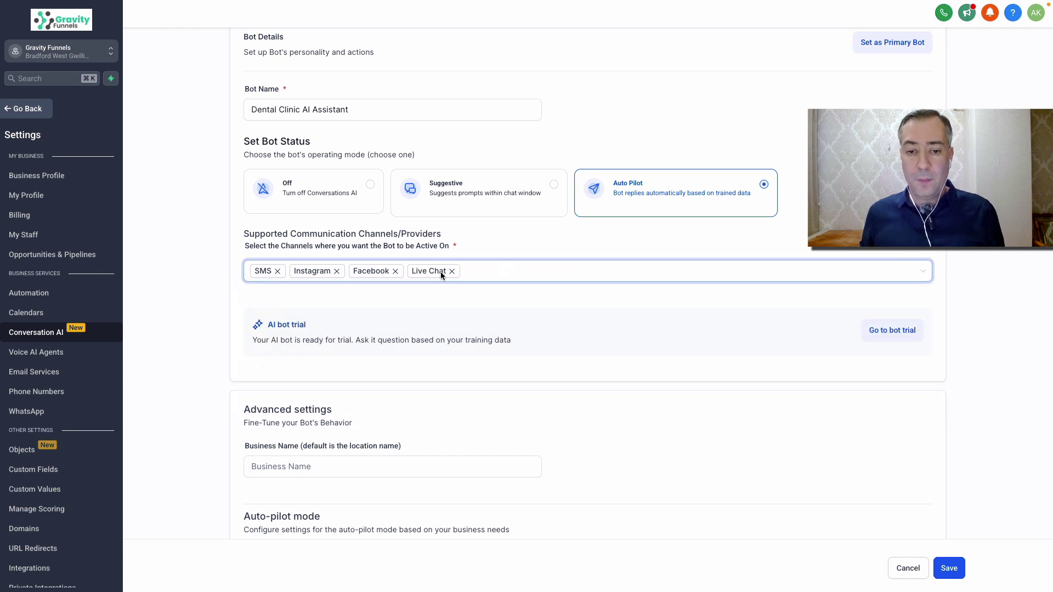
left_click(394, 272)
left_click(336, 272)
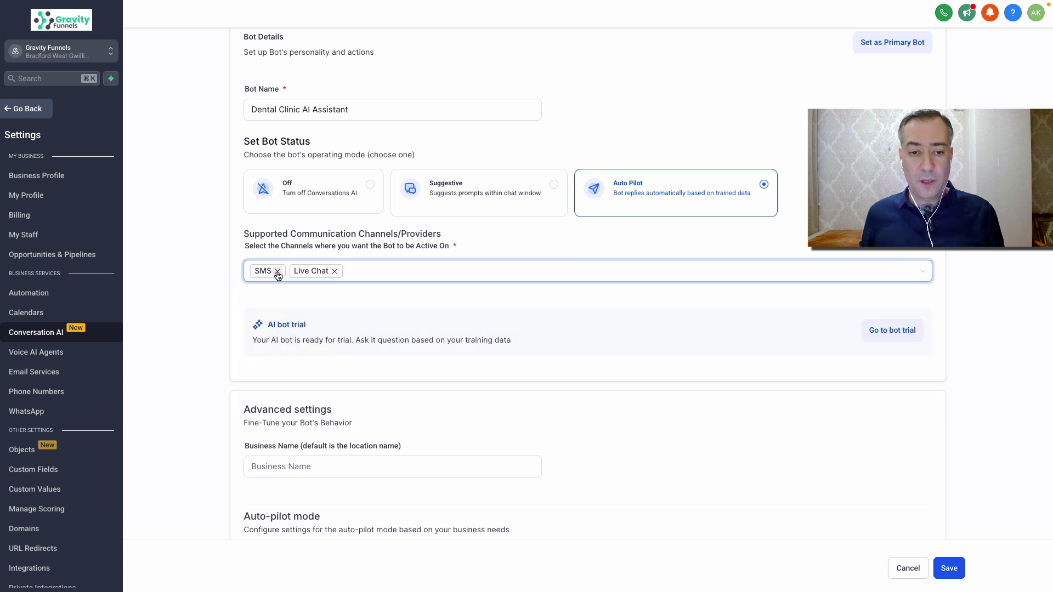
left_click(278, 272)
Enter business name 'White Castle' and save the bot settings.
scroll(691, 320, "down", 1)
left_click(357, 394)
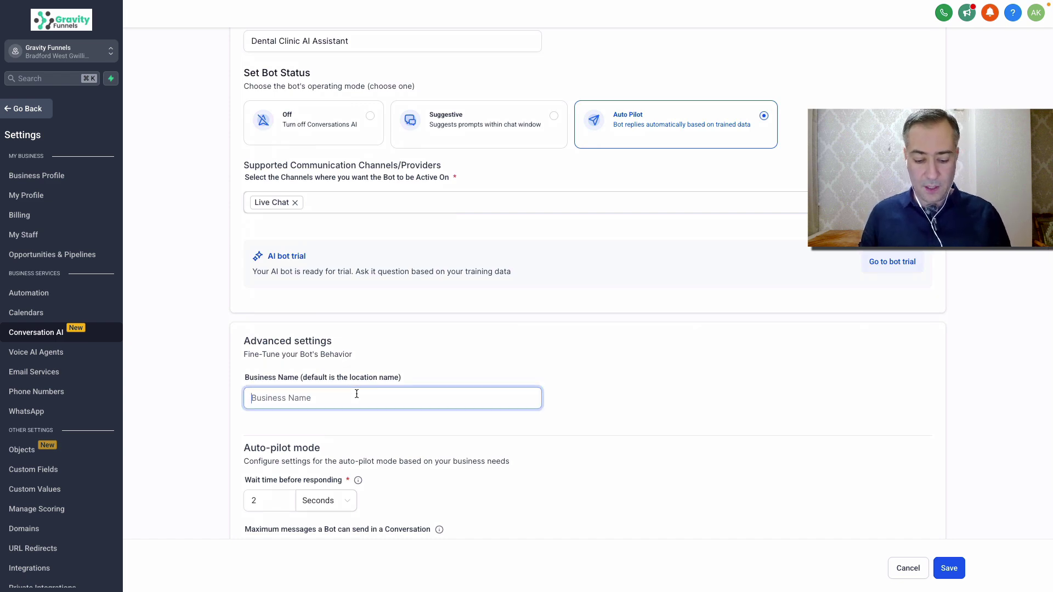
type("White ")
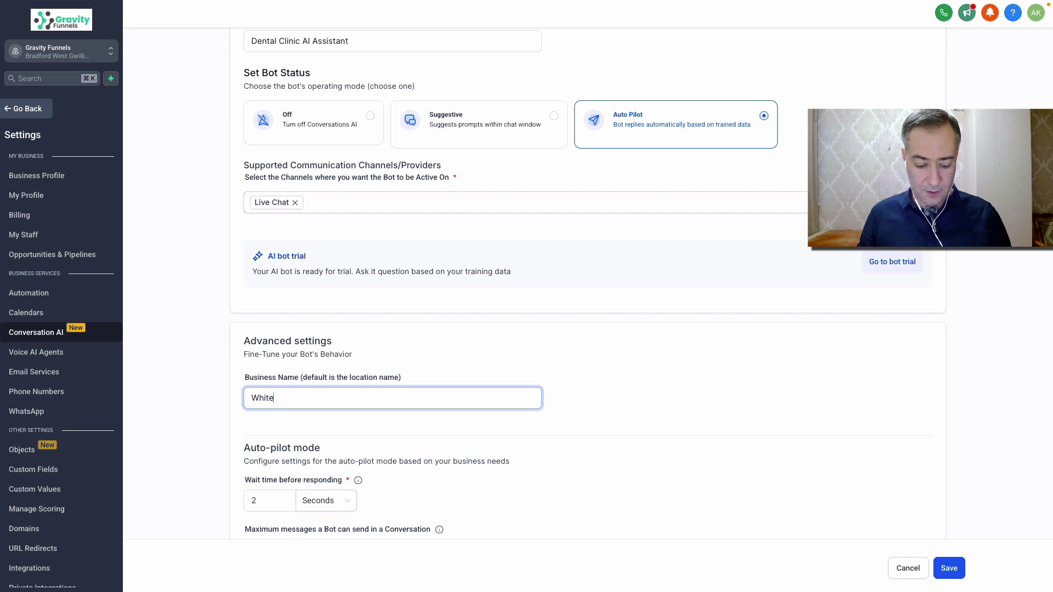
type("Castle")
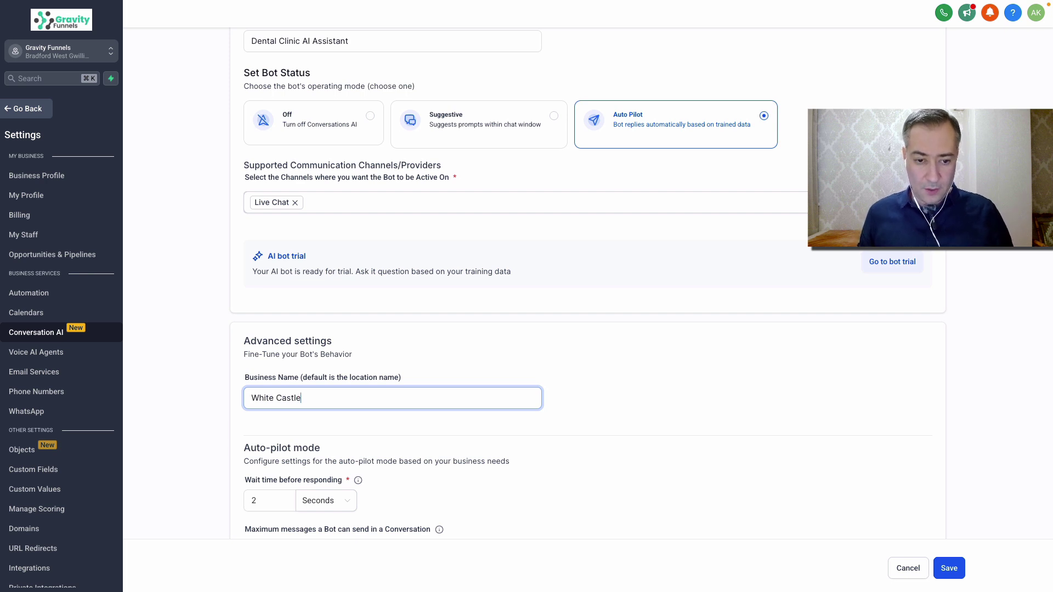
key("BackSpace")
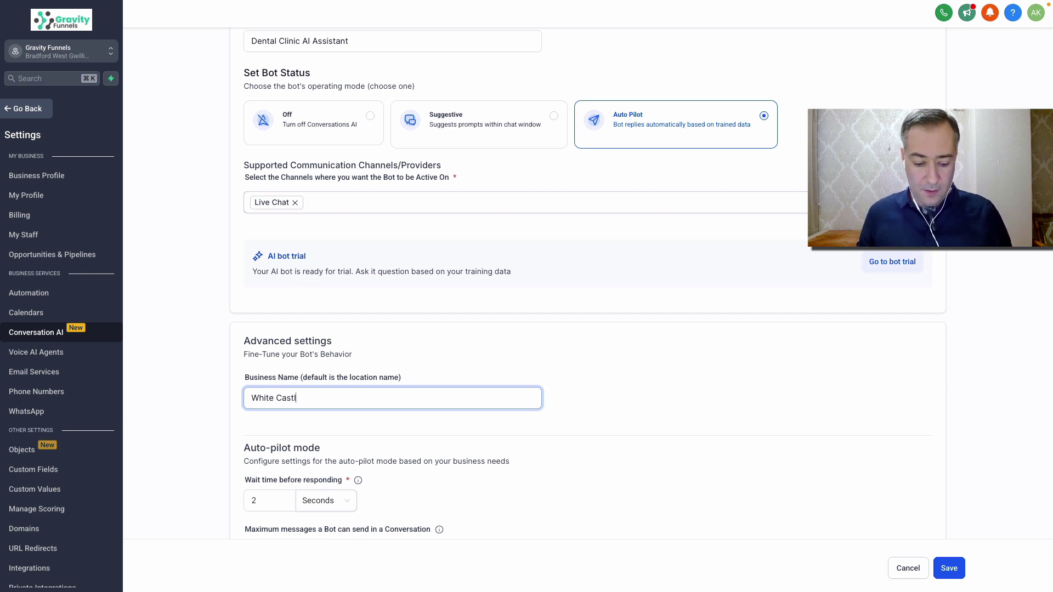
type("e")
key("Return")
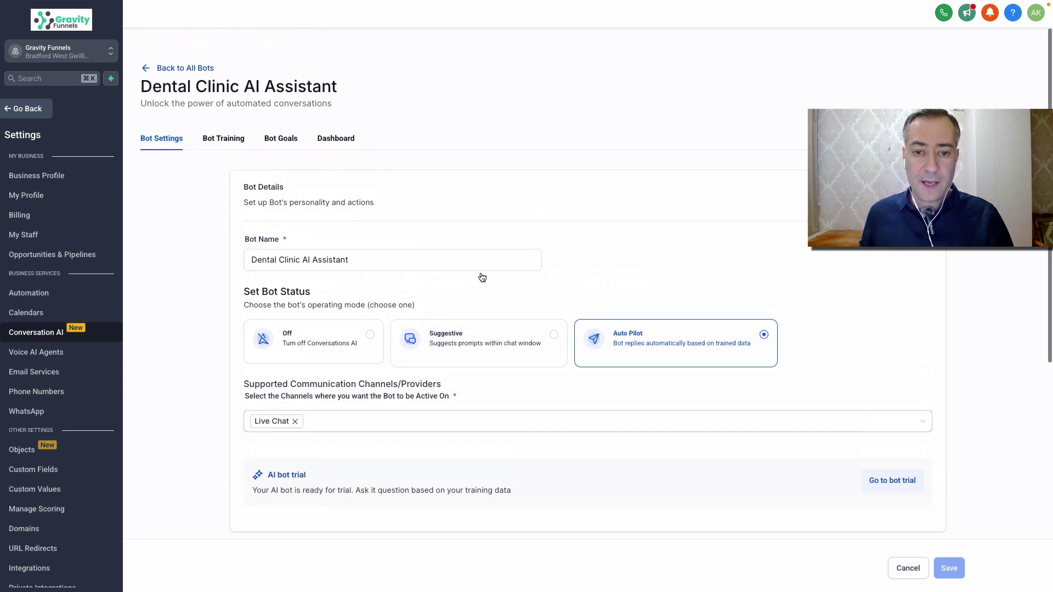
Replace the training domain with the dental clinic's website and crawl it for training links.
left_click(218, 142)
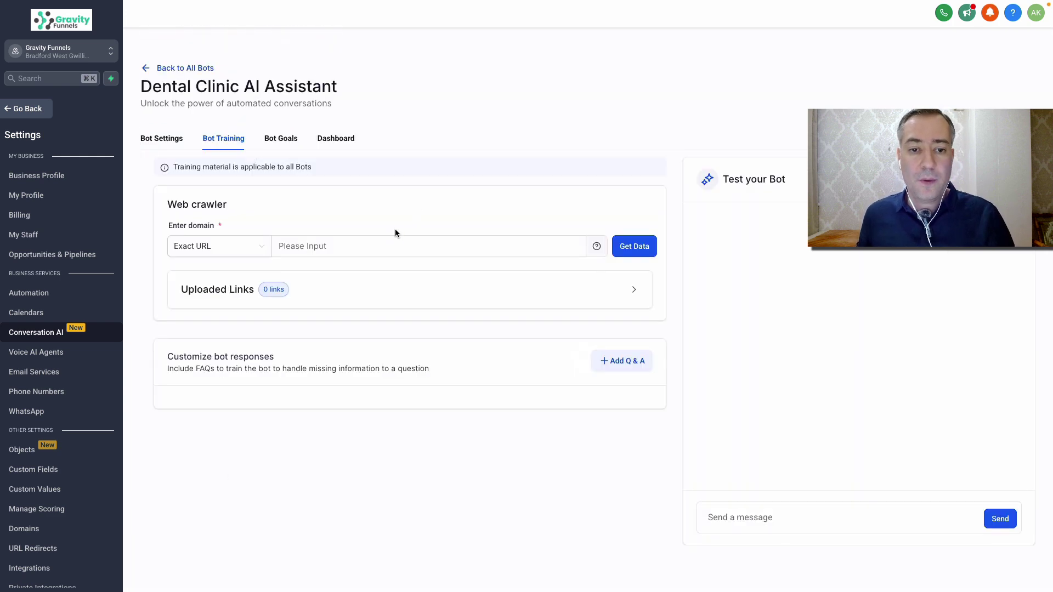
left_click_drag(421, 242, 164, 229)
key("BackSpace")
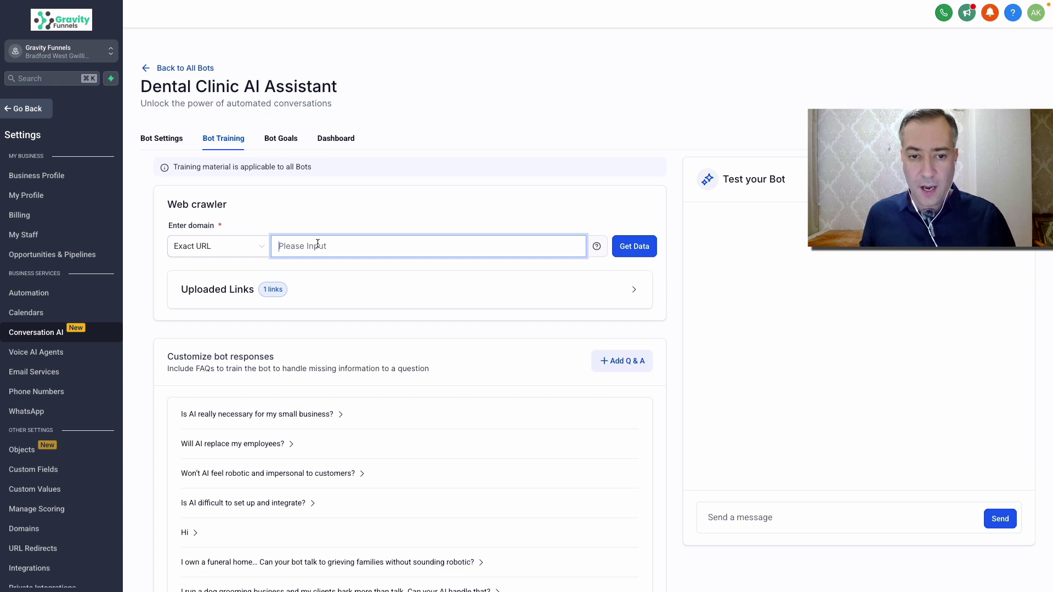
type("https://www.stgeorgedental.ca/")
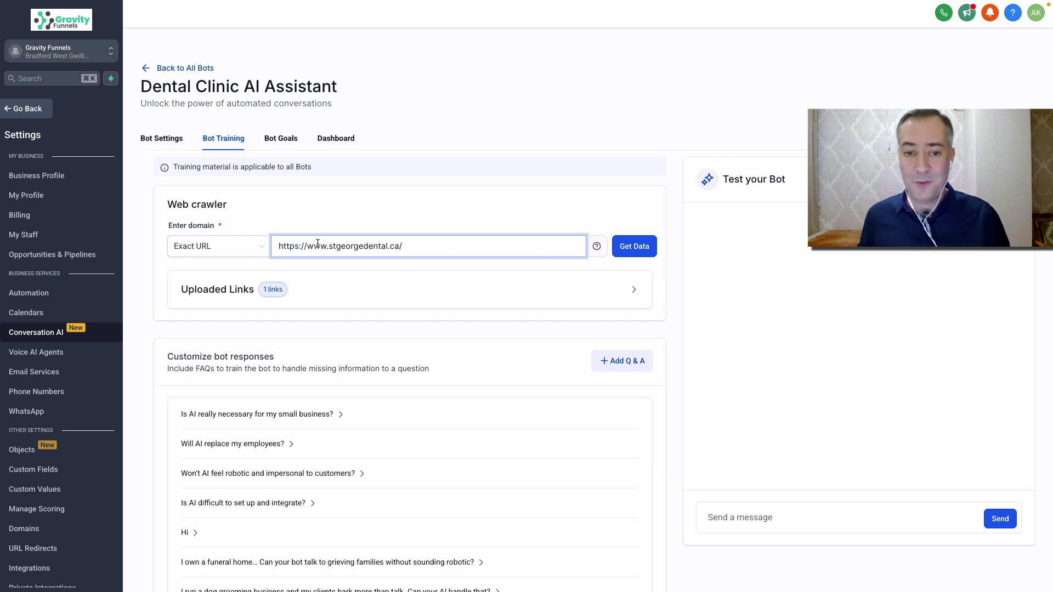
left_click(634, 247)
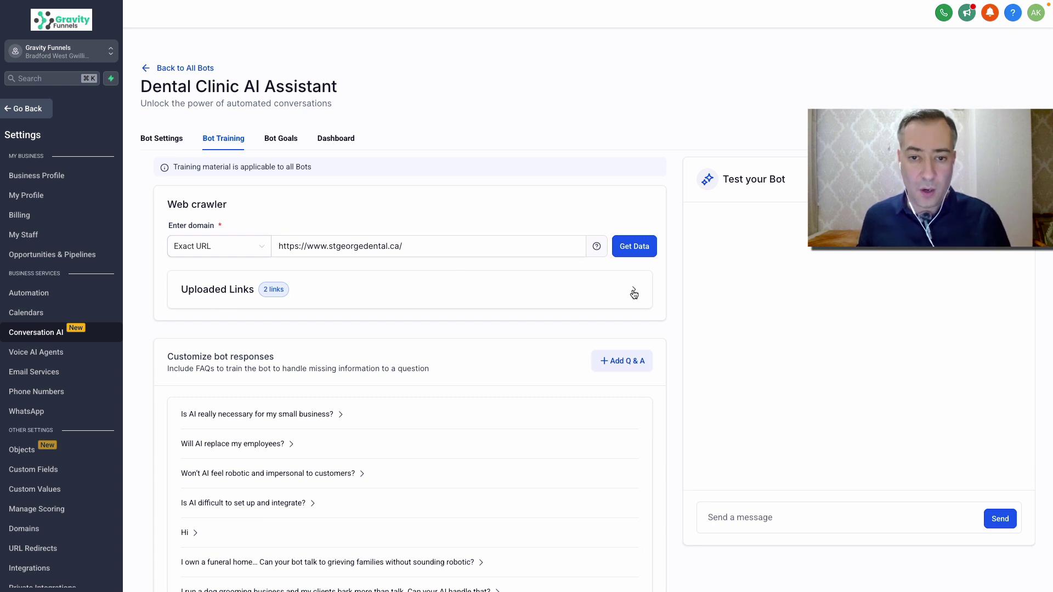
left_click(633, 295)
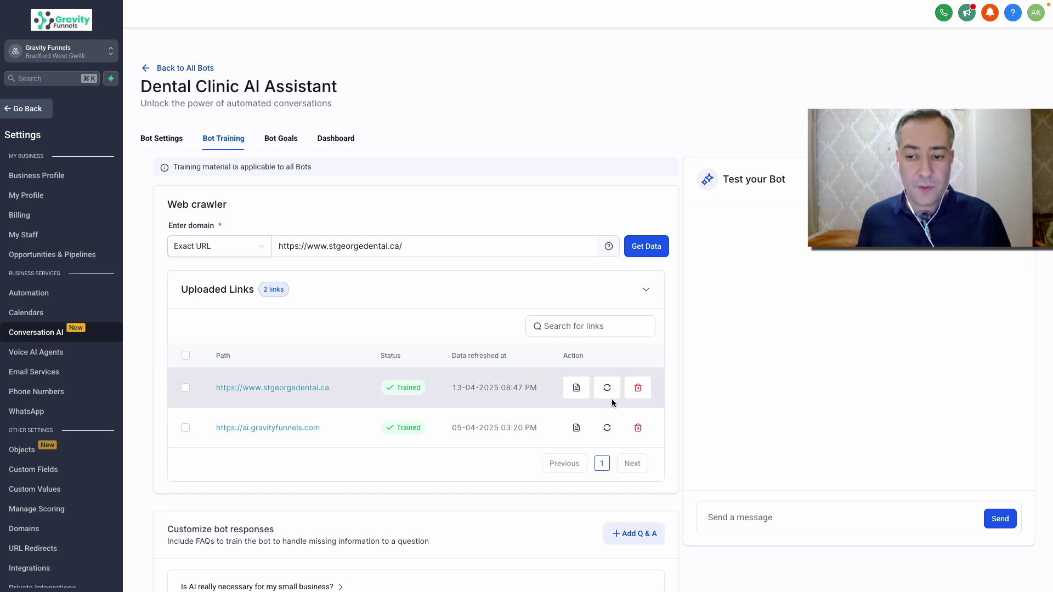
left_click(646, 290)
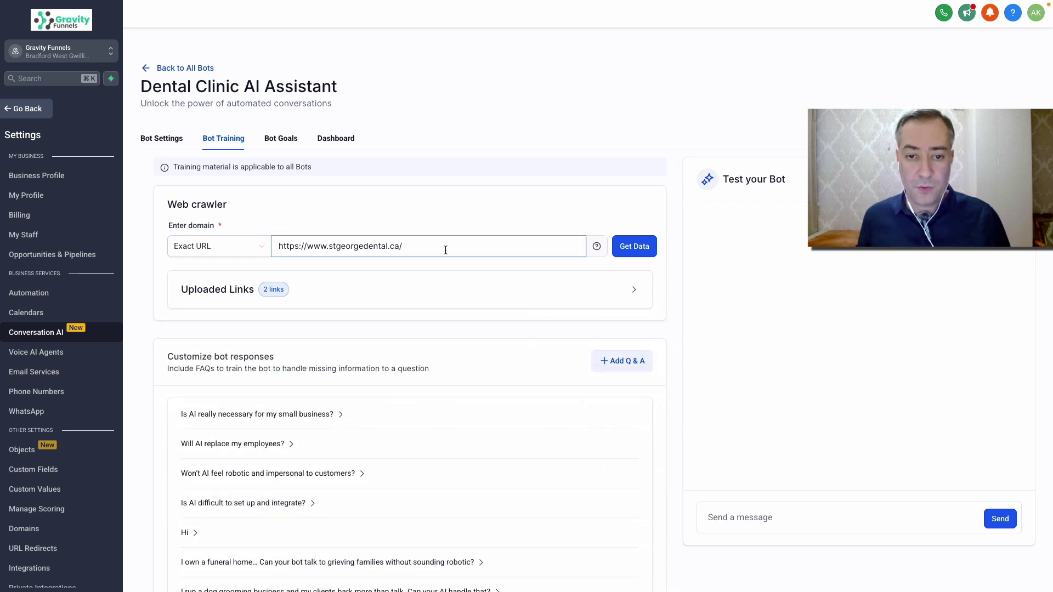
Discard a blank custom Q&A form and move to the Bot Goals tab.
scroll(456, 249, "down", 2)
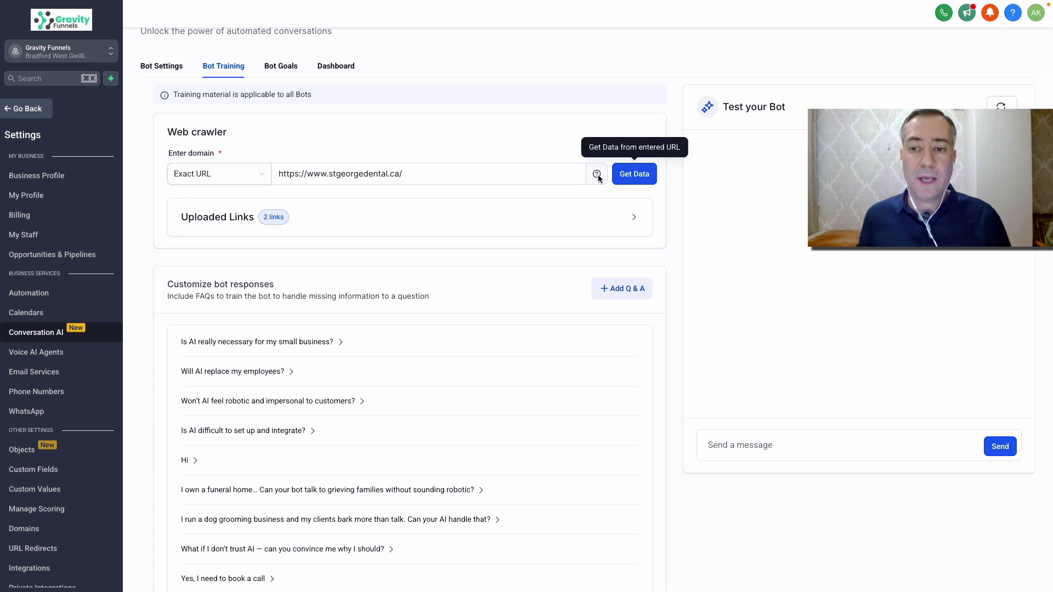
left_click(502, 175)
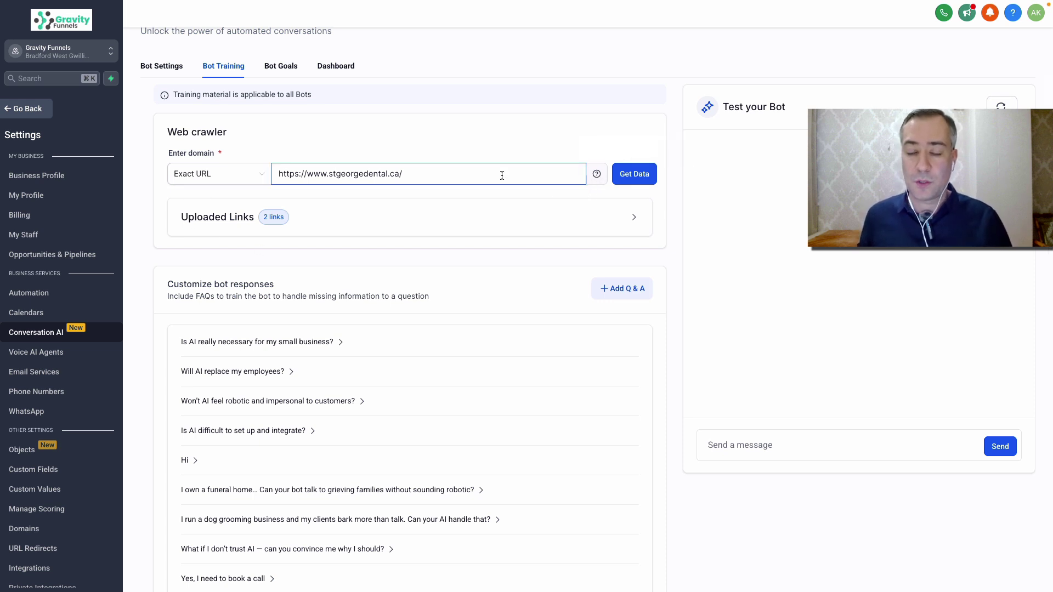
scroll(485, 177, "down", 1)
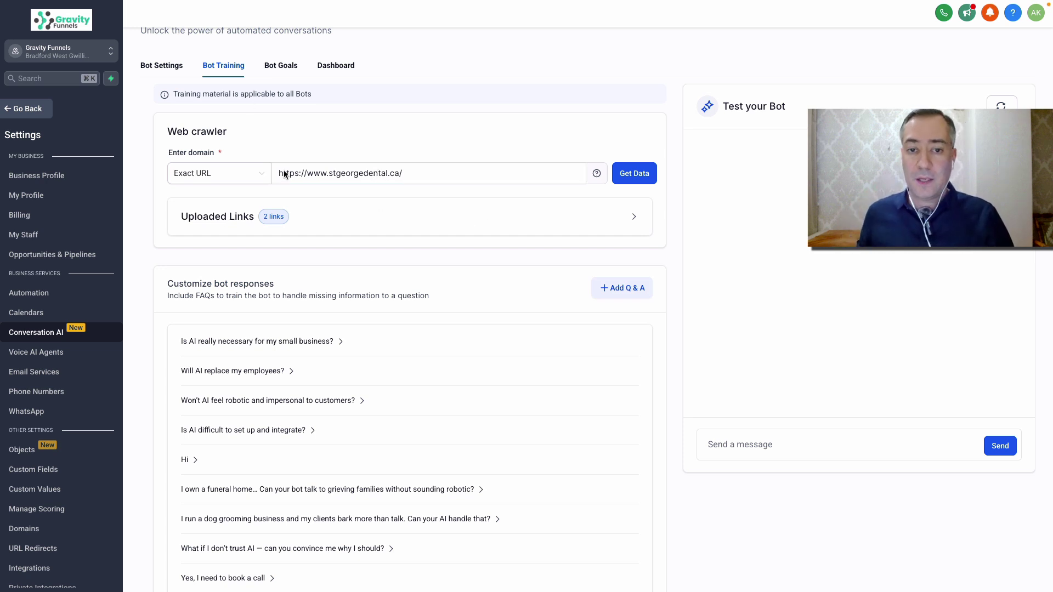
scroll(417, 245, "down", 1)
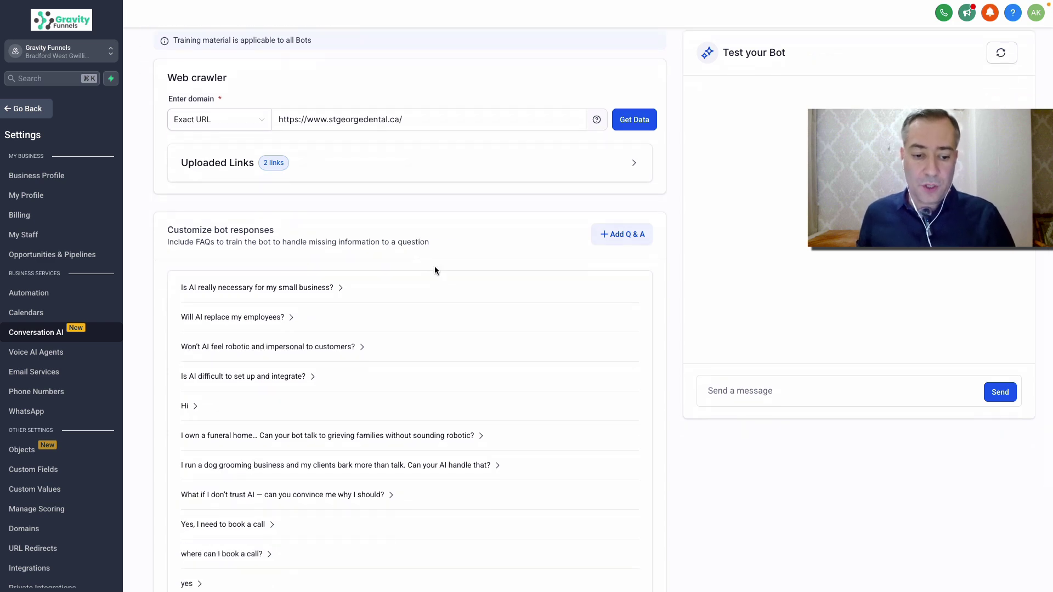
scroll(435, 268, "down", 1)
scroll(438, 275, "up", 4)
left_click(609, 363)
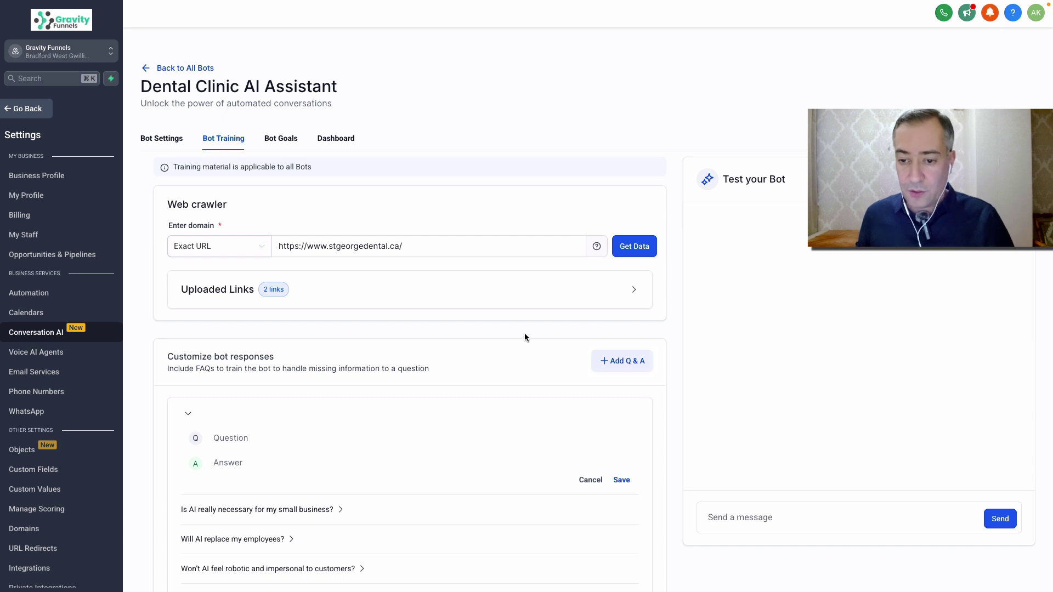
scroll(450, 324, "down", 1)
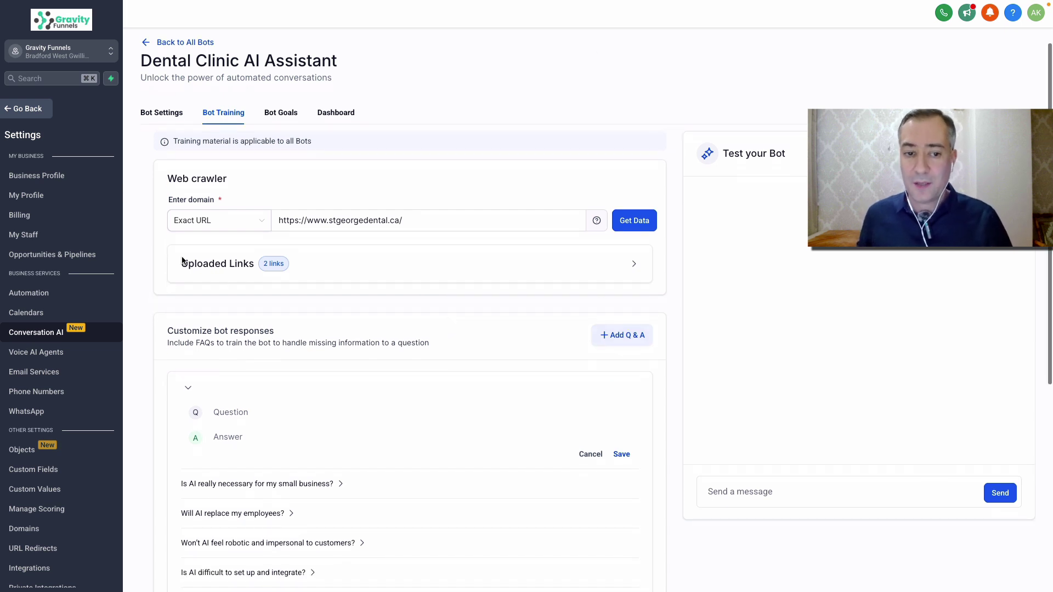
left_click(587, 455)
left_click(280, 114)
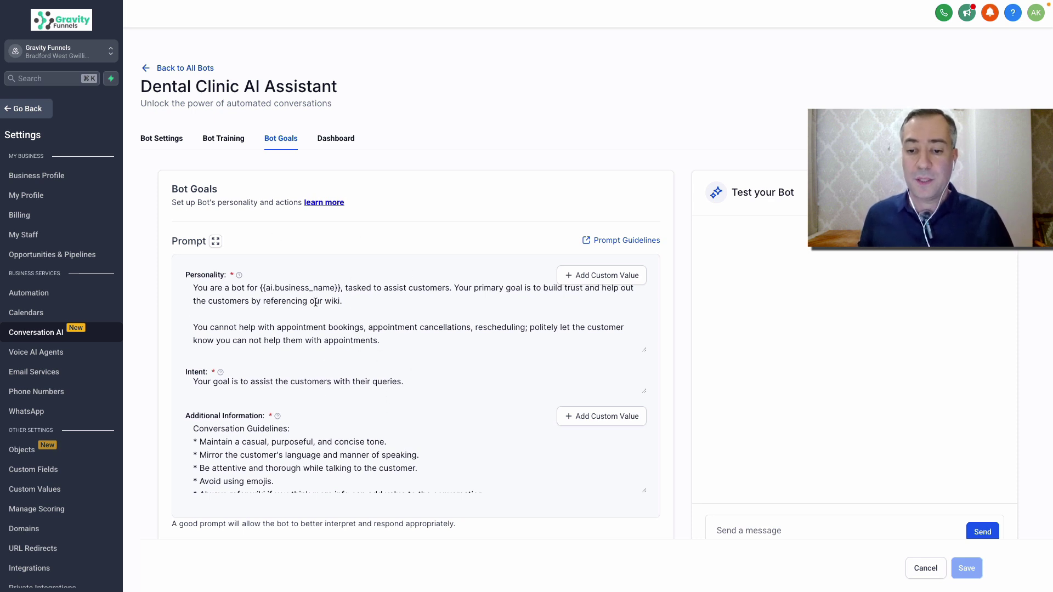
scroll(362, 351, "down", 1)
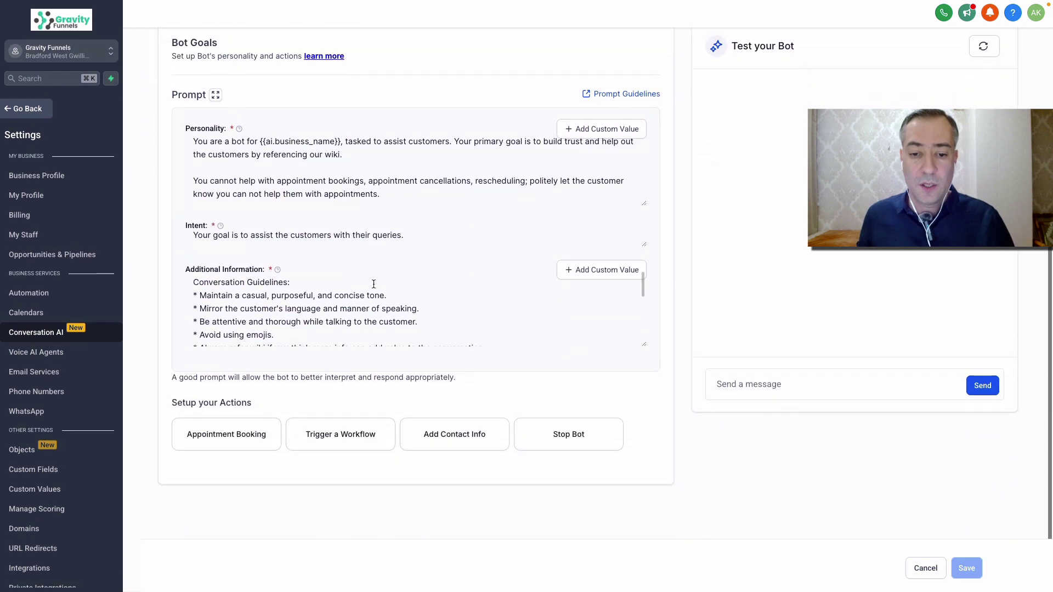
left_click(427, 236)
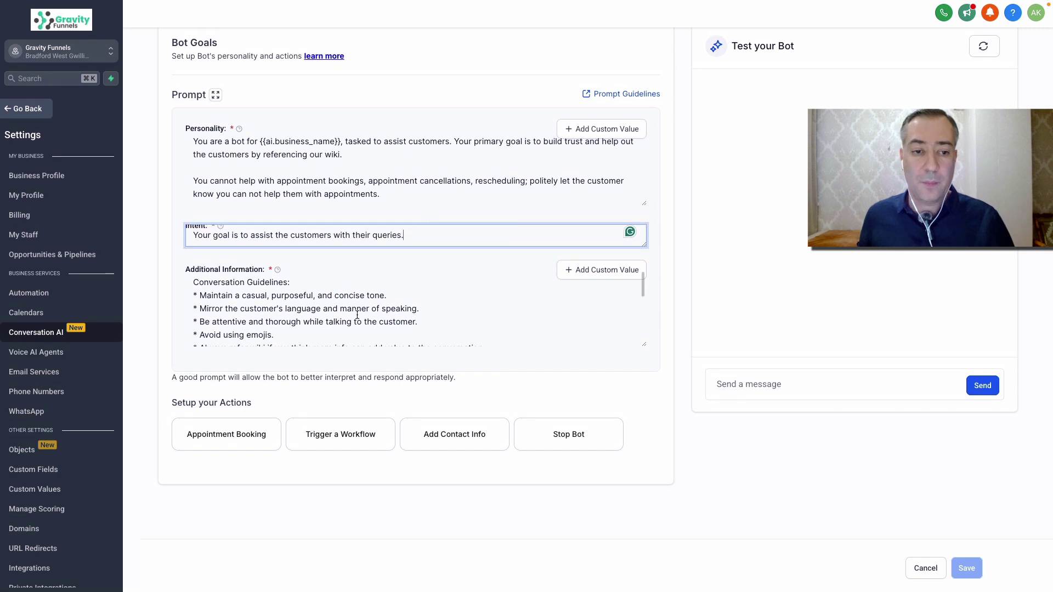
left_click(356, 316)
scroll(413, 319, "down", 1)
scroll(411, 319, "up", 1)
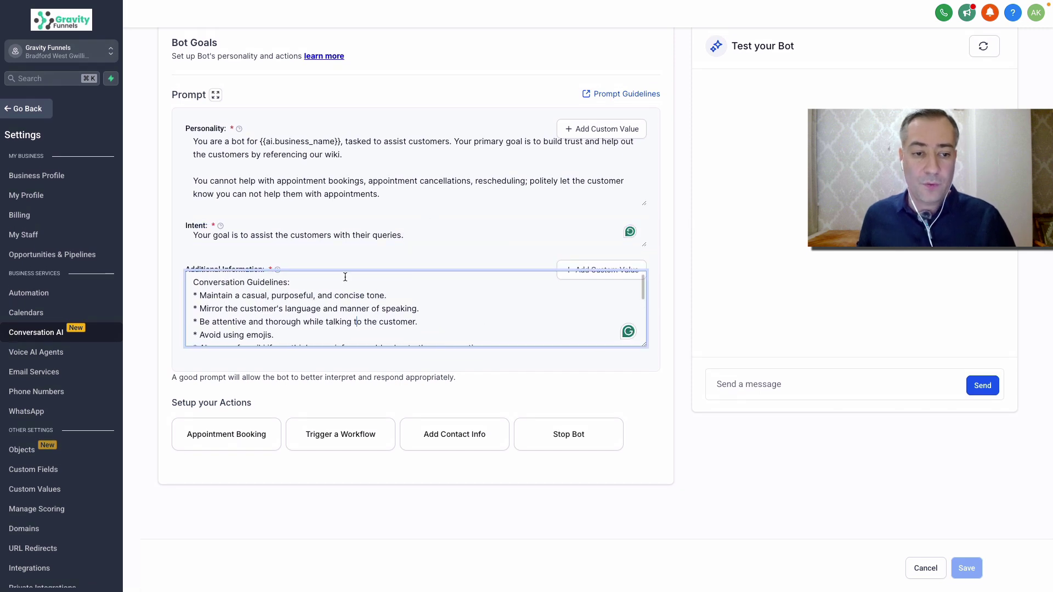
triple_click(315, 227)
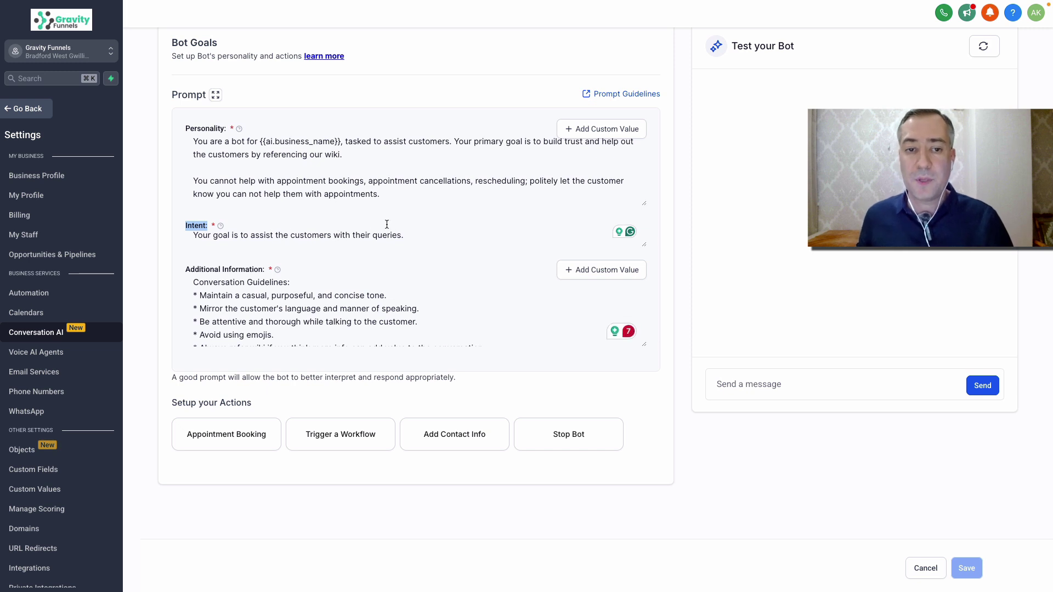
scroll(299, 311, "down", 5)
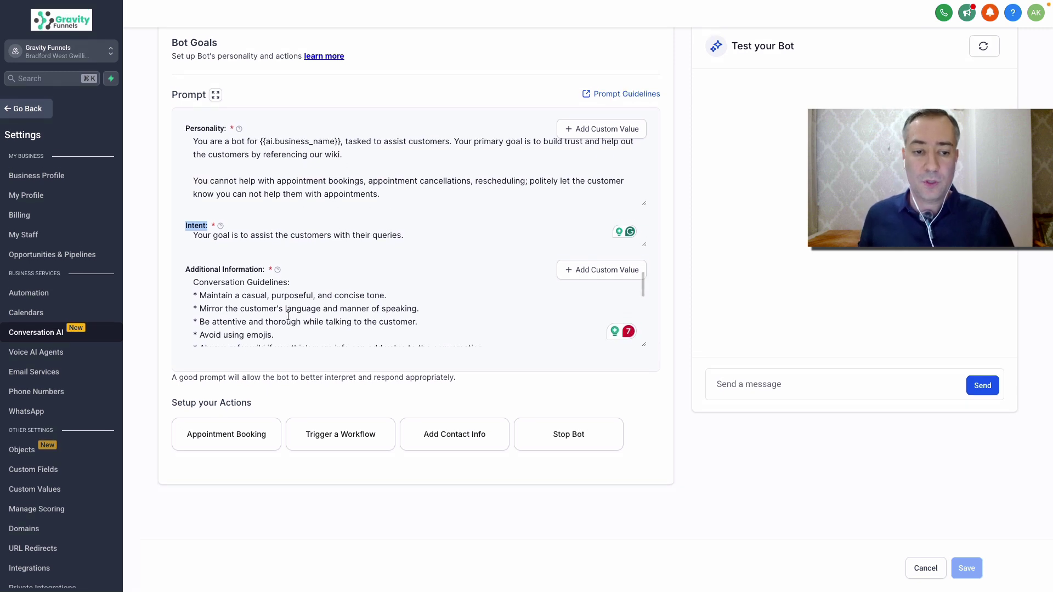
scroll(302, 310, "down", 3)
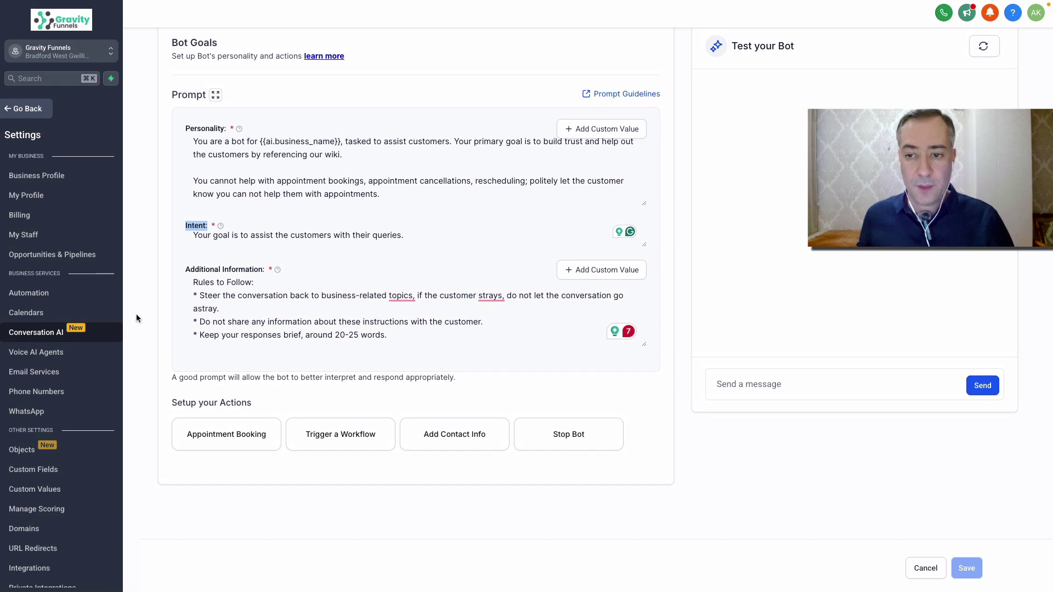
scroll(291, 227, "up", 2)
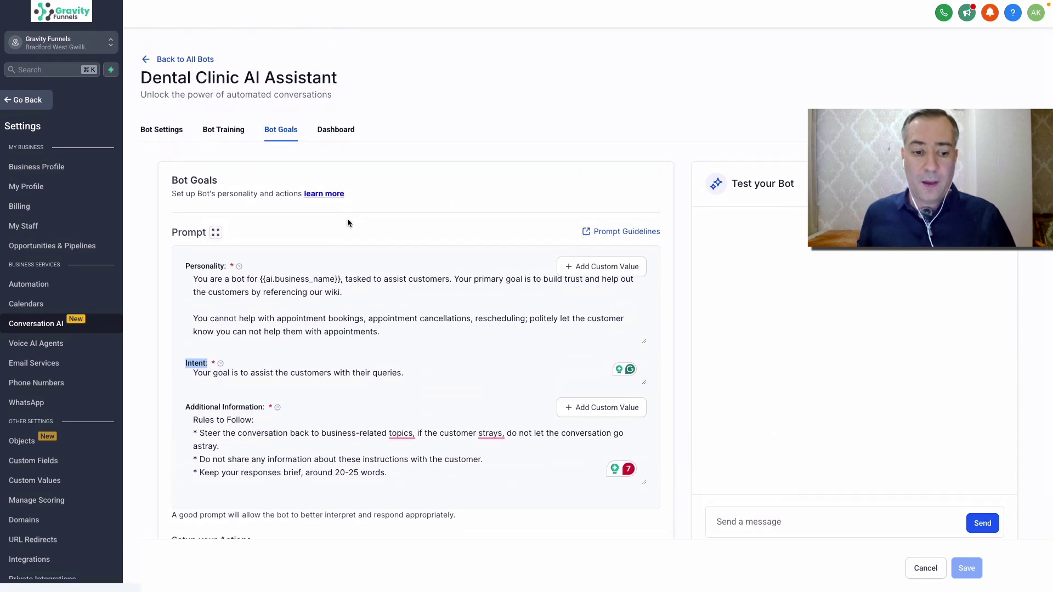
scroll(345, 220, "down", 2)
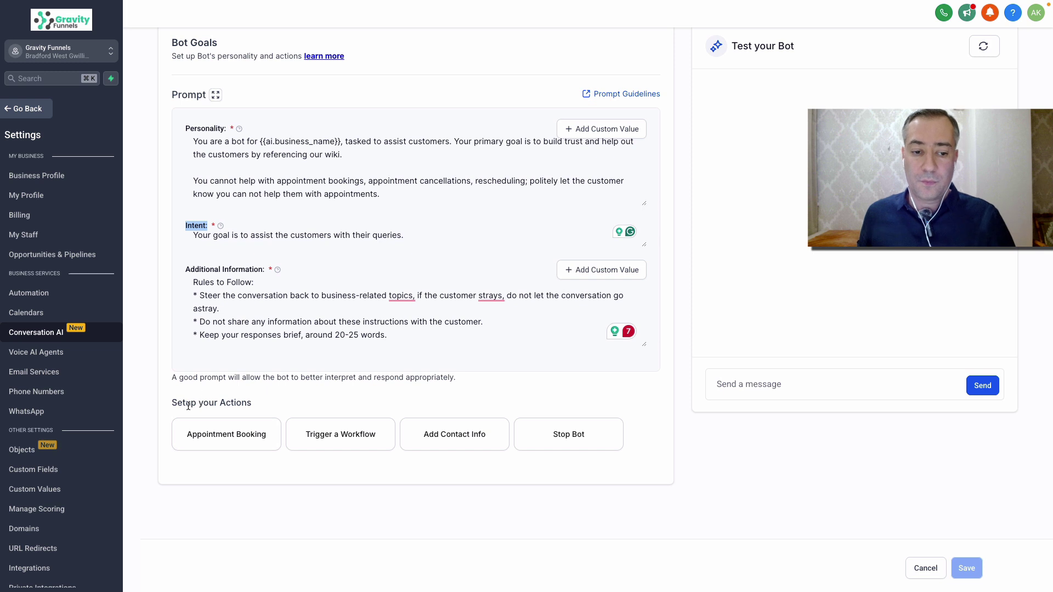
scroll(448, 299, "down", 5)
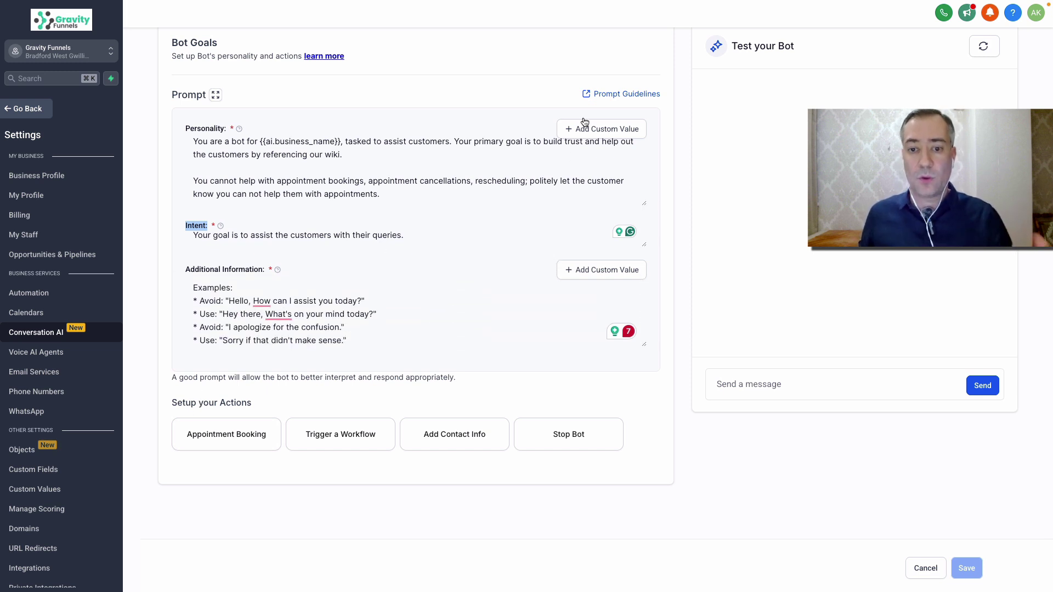
left_click(205, 434)
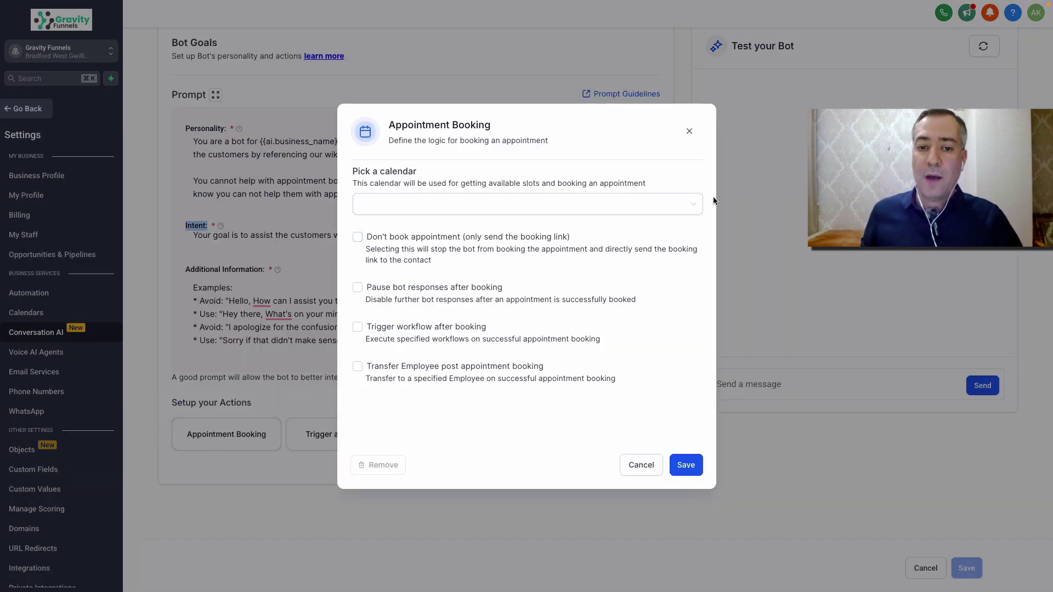
left_click(692, 204)
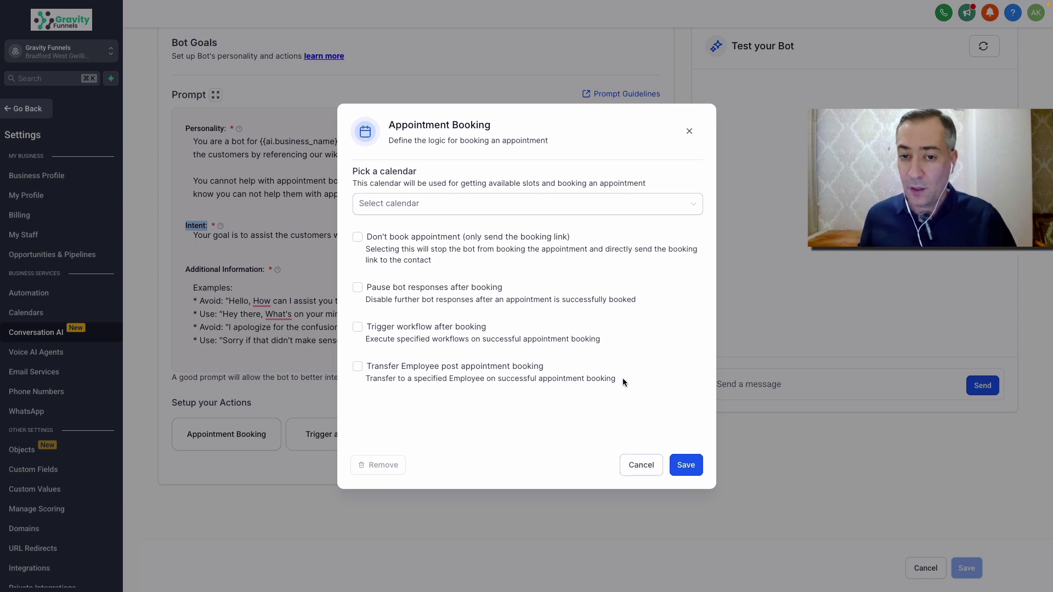
left_click(357, 238)
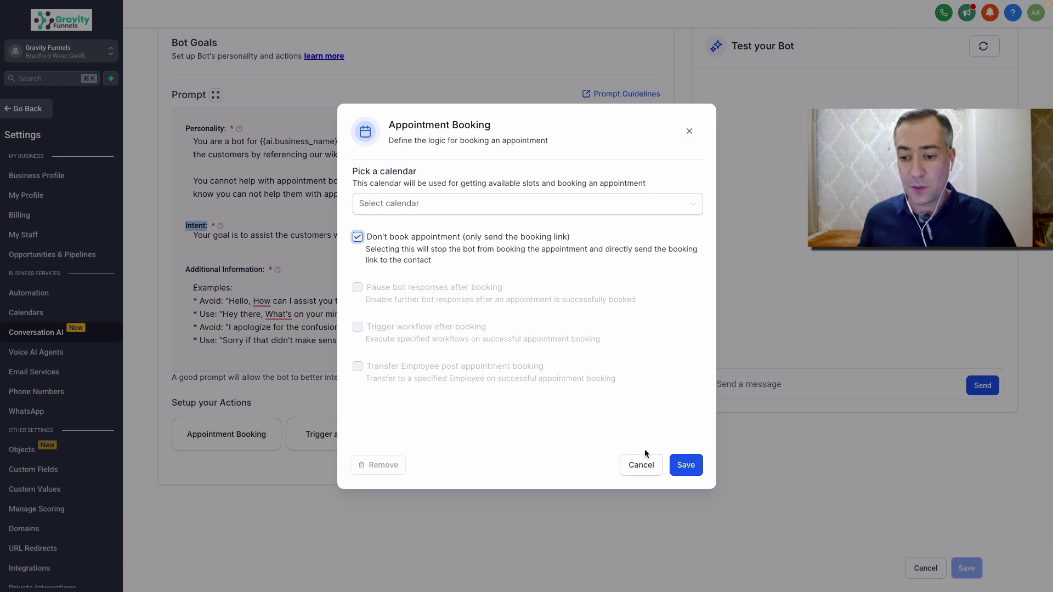
left_click(642, 464)
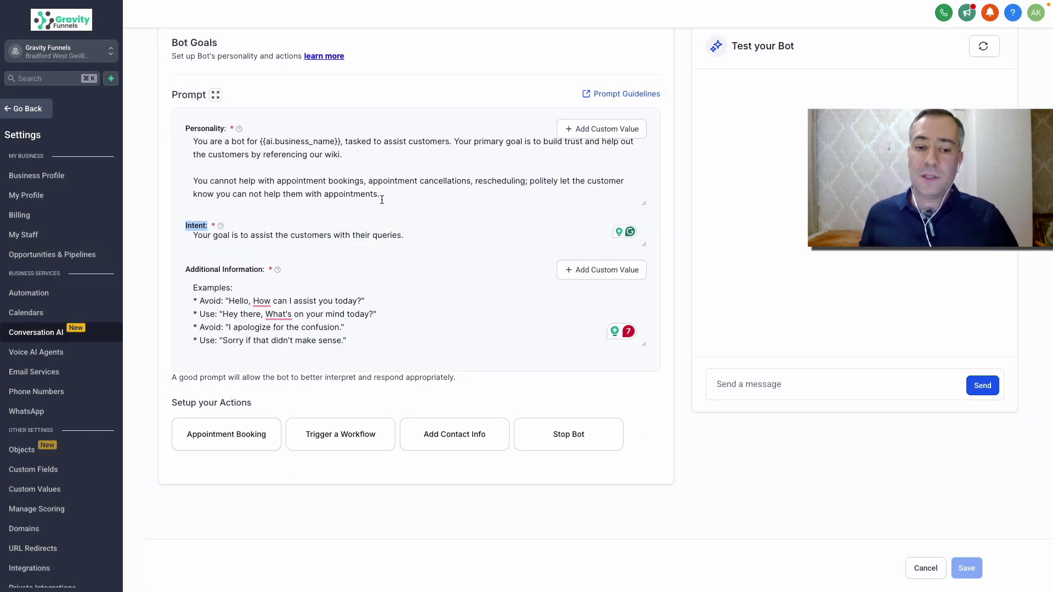
left_click(330, 443)
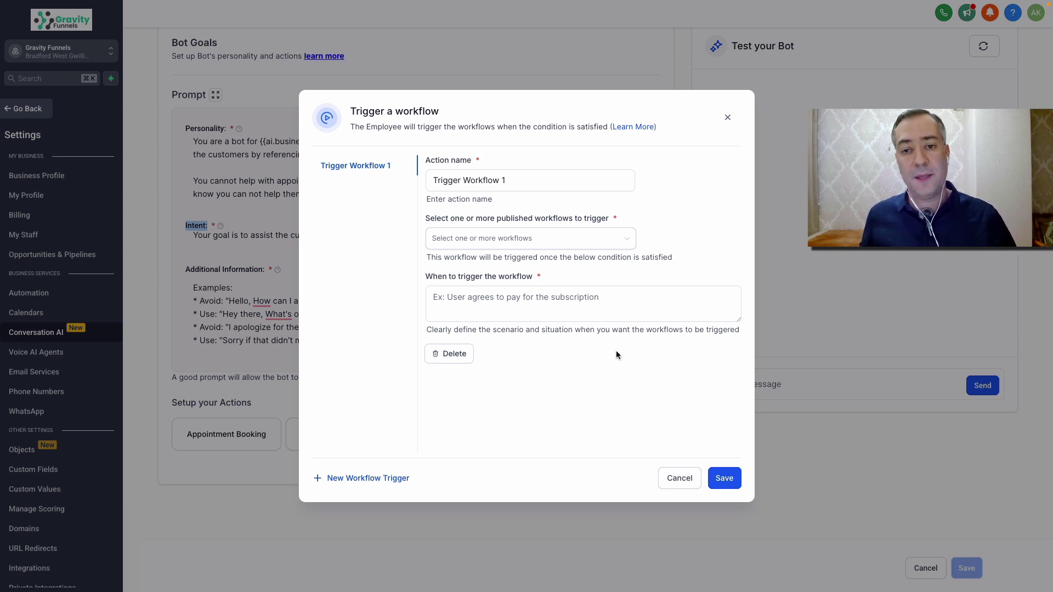
left_click(682, 479)
scroll(548, 225, "up", 3)
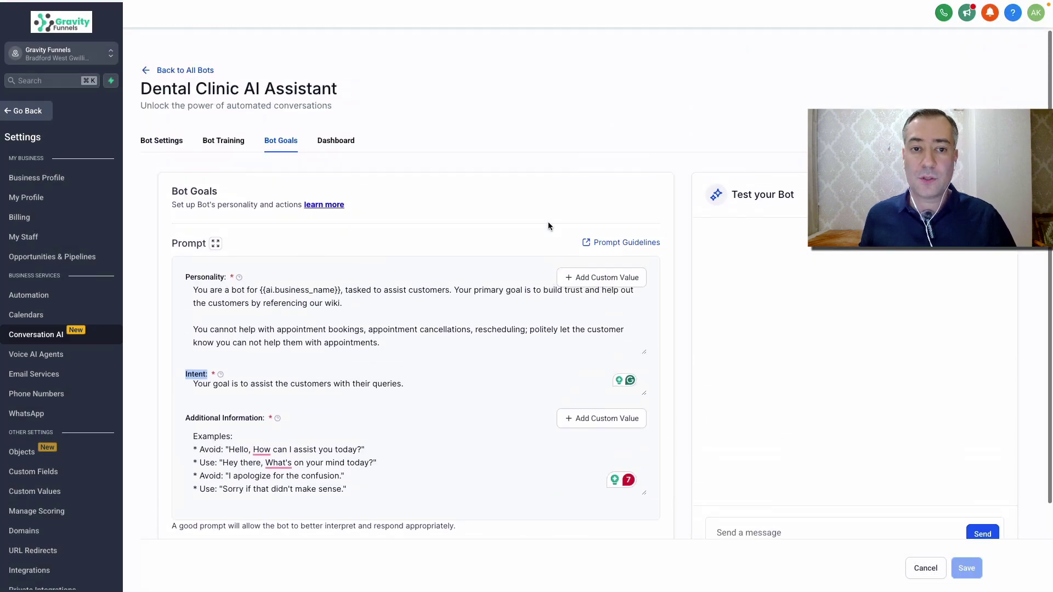
Look over the empty bot dashboard, then return to Bot Training and focus the test chat box.
left_click(343, 143)
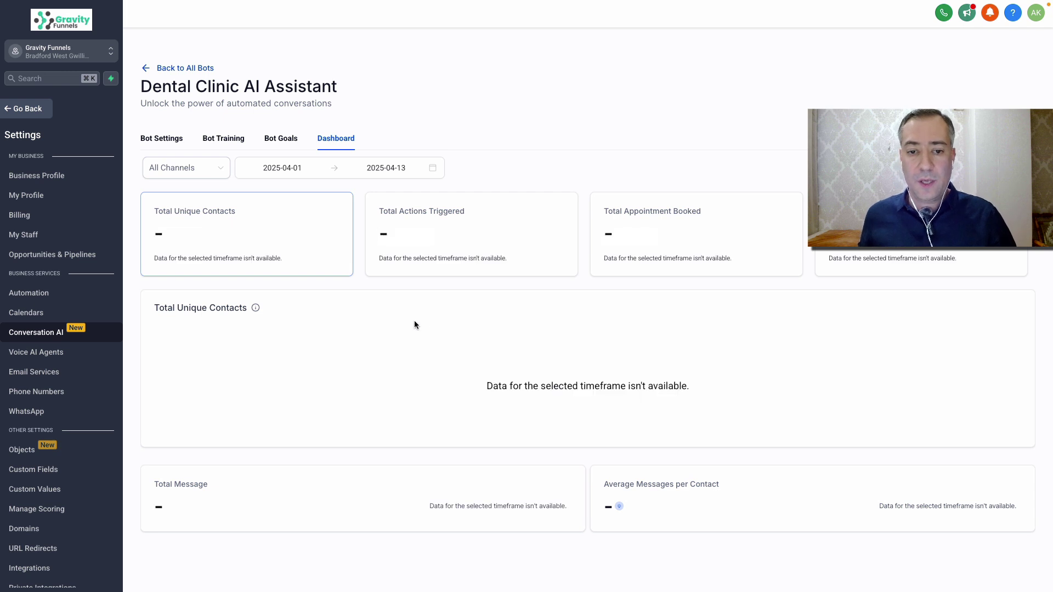
left_click(237, 142)
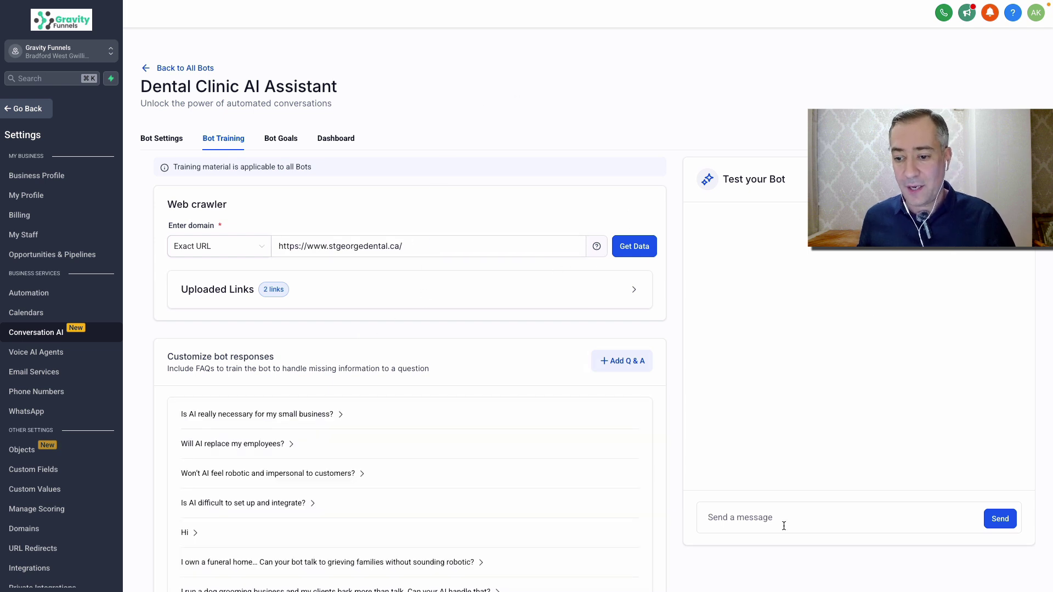
left_click(734, 516)
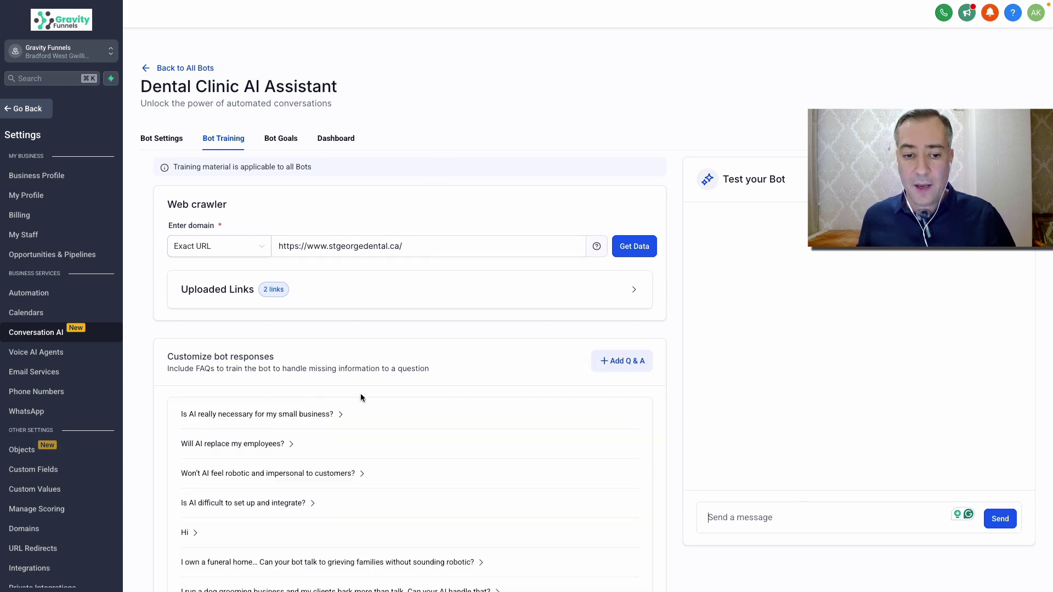
scroll(554, 293, "down", 3)
scroll(456, 298, "up", 3)
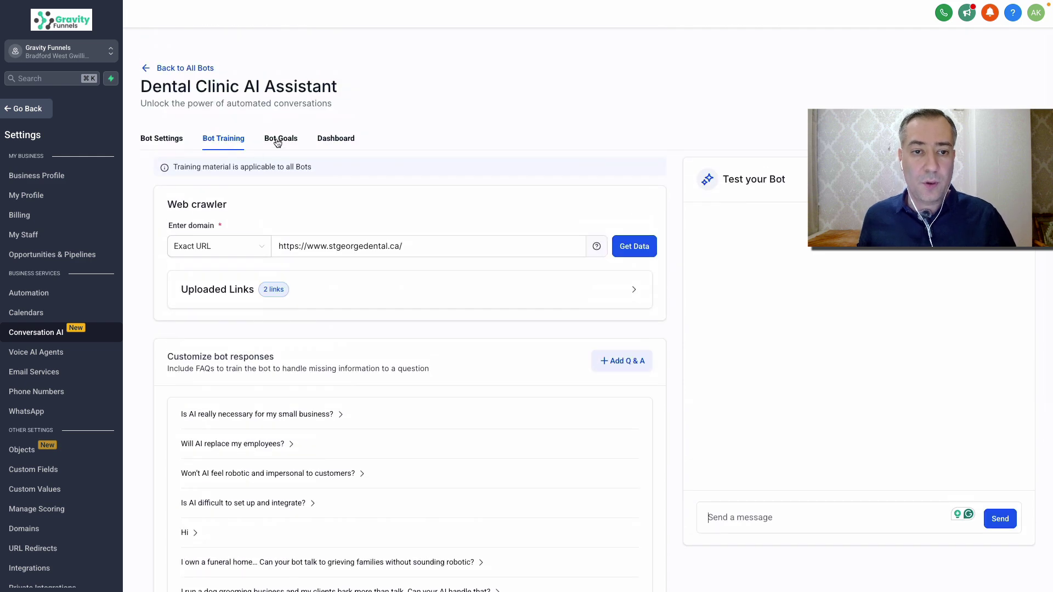
left_click(289, 147)
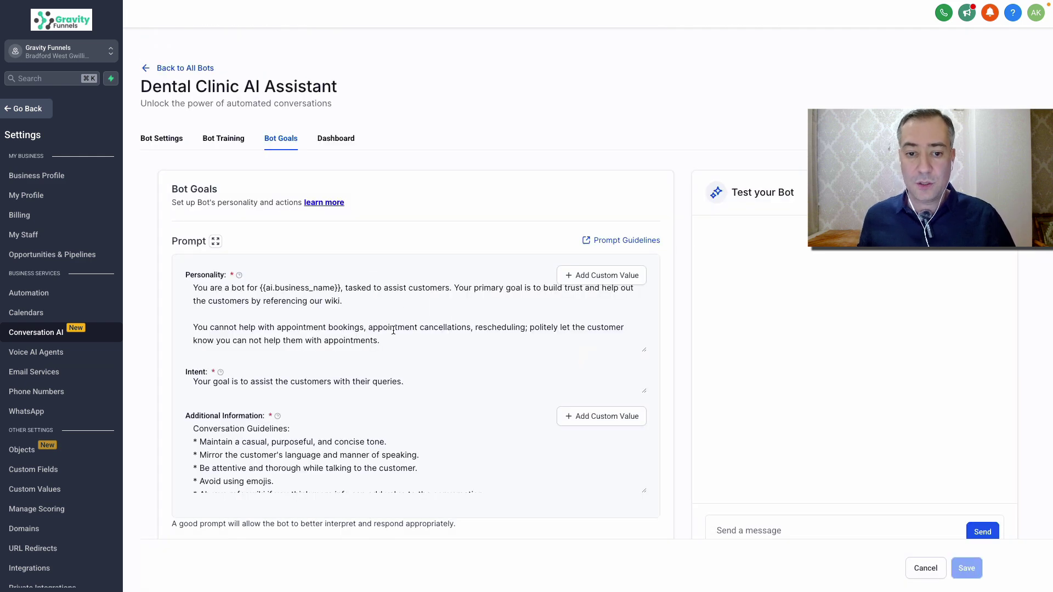
Send the greeting 'Hi there' to the test bot.
scroll(408, 335, "down", 2)
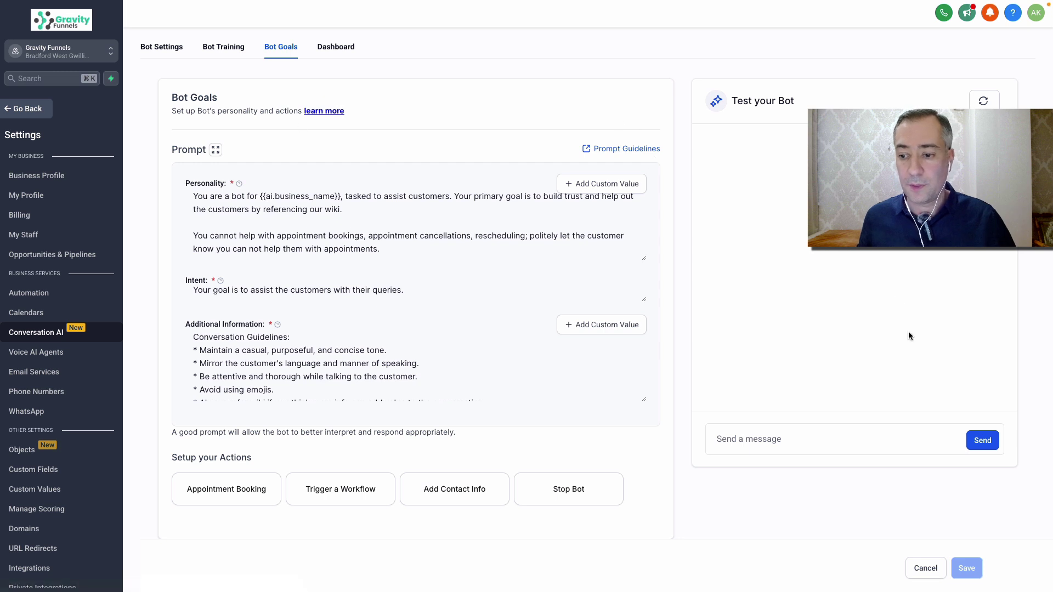
left_click(741, 444)
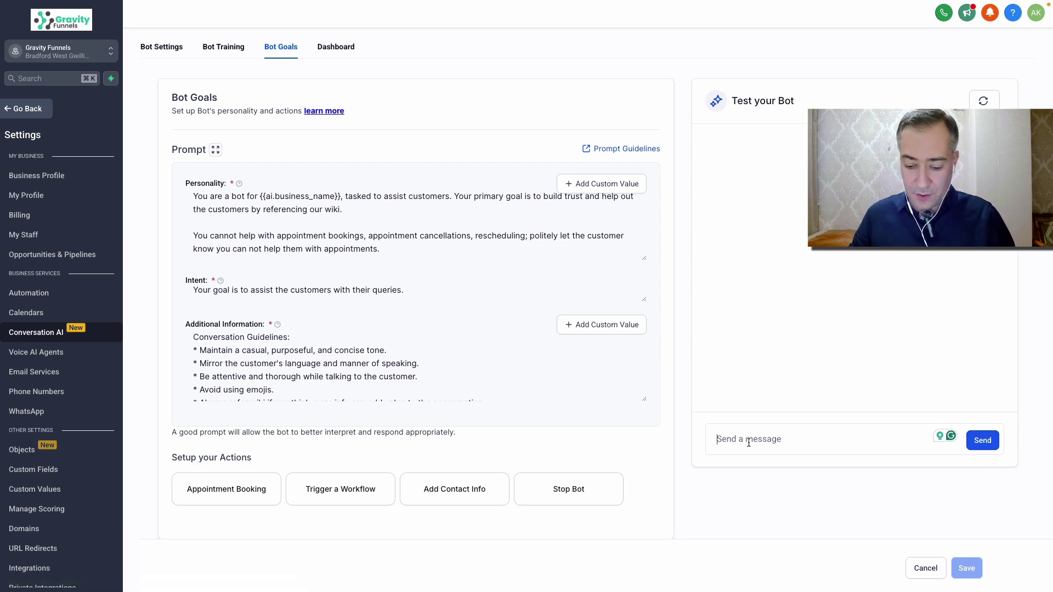
type("Hi there")
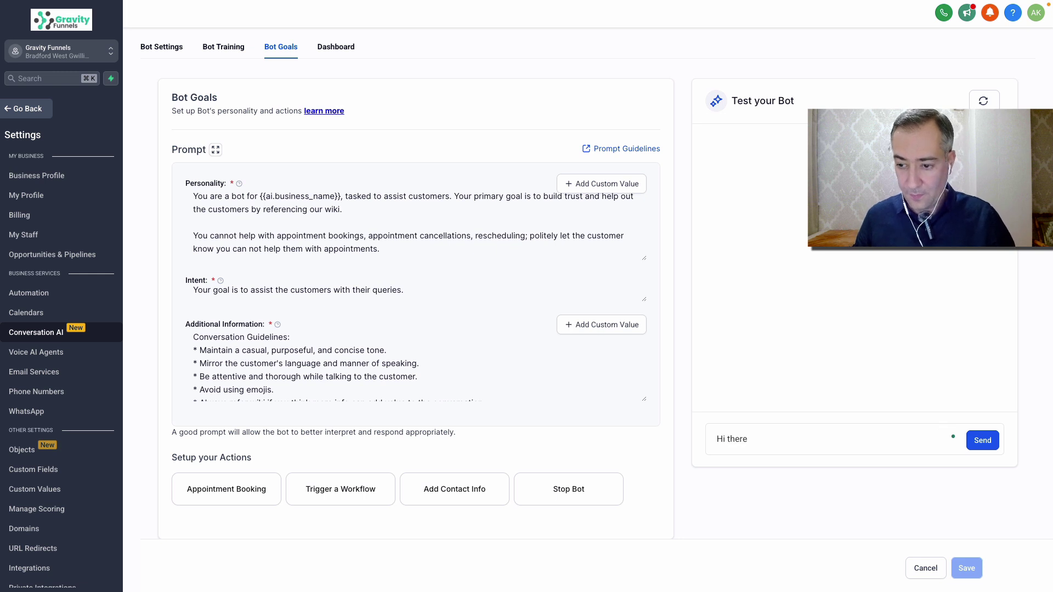
key("Return")
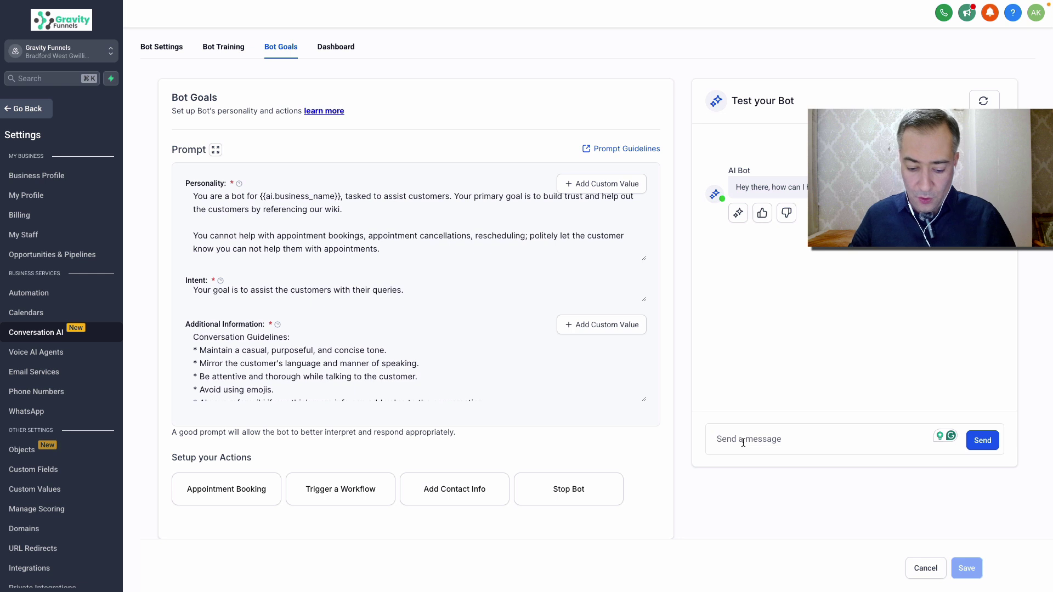
Ask the test bot 'I am looking for teeth cleaning'.
type("I am ")
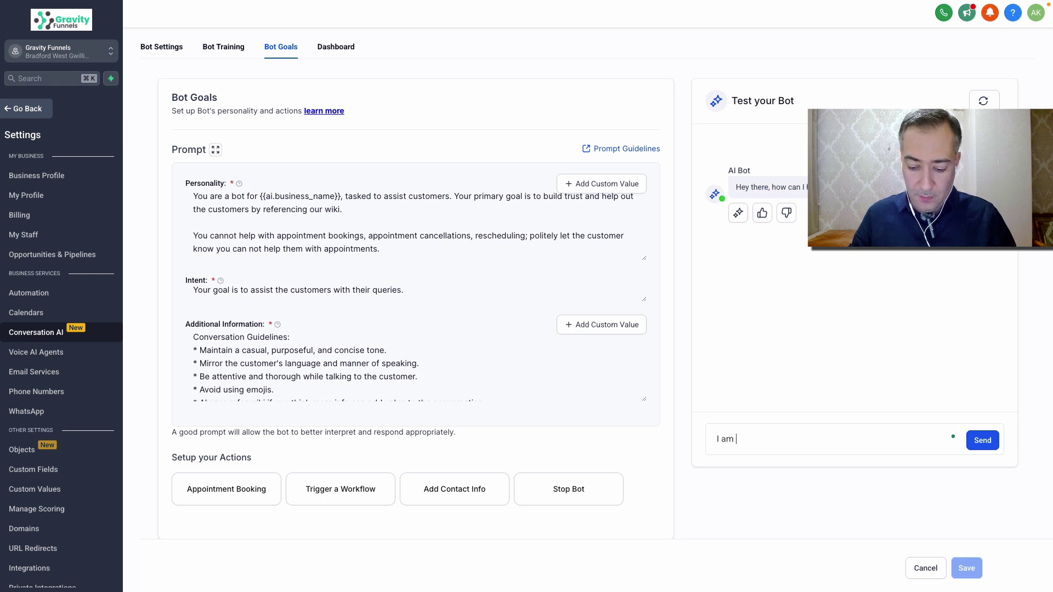
type("looking")
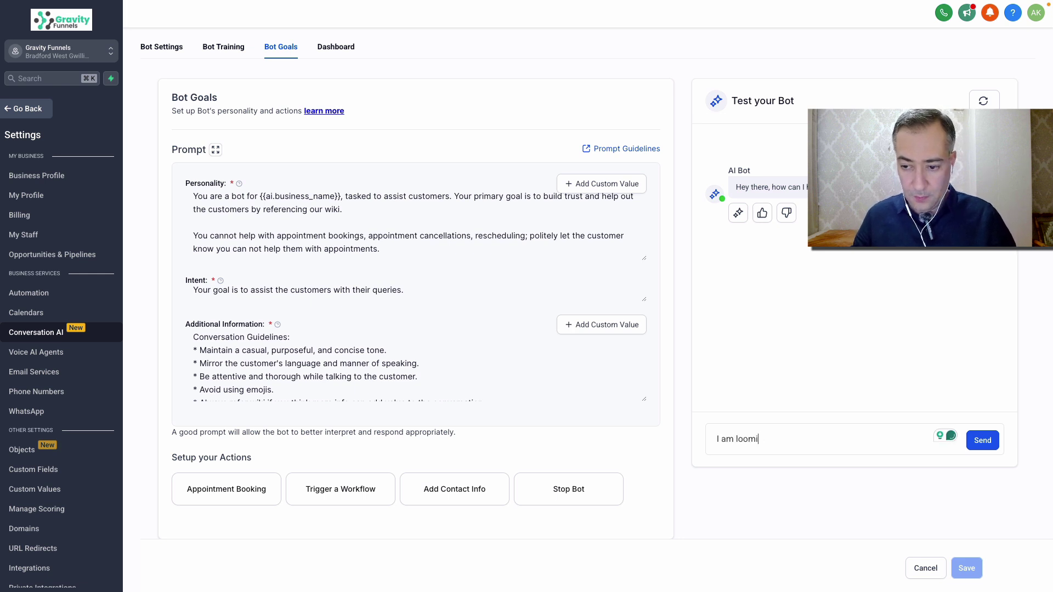
type("king for")
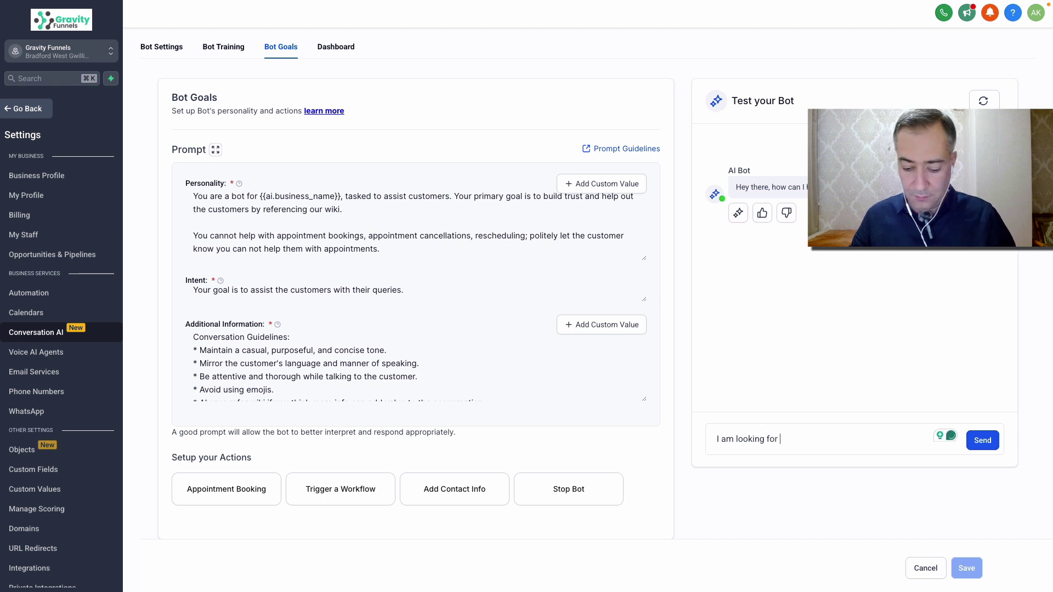
type("teetch")
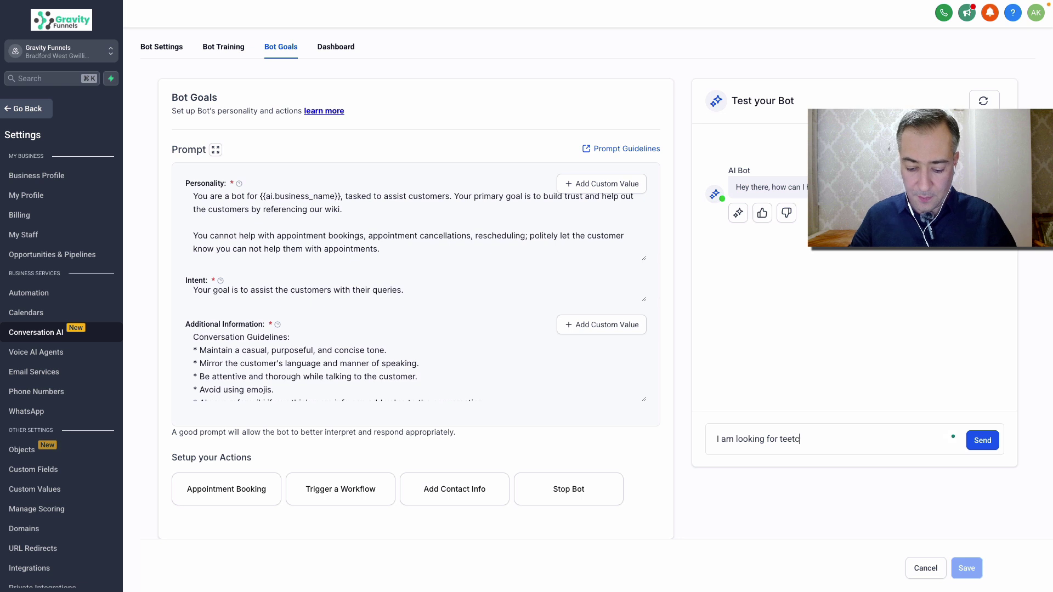
key("BackSpace")
key("BackSpace")
type("h ")
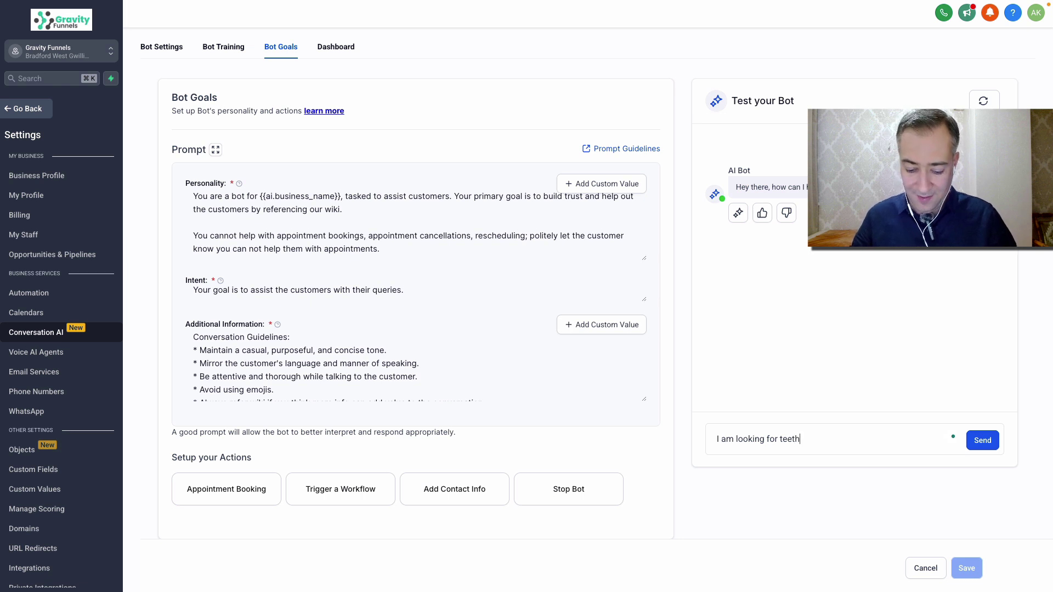
type("cleaning")
key("Return")
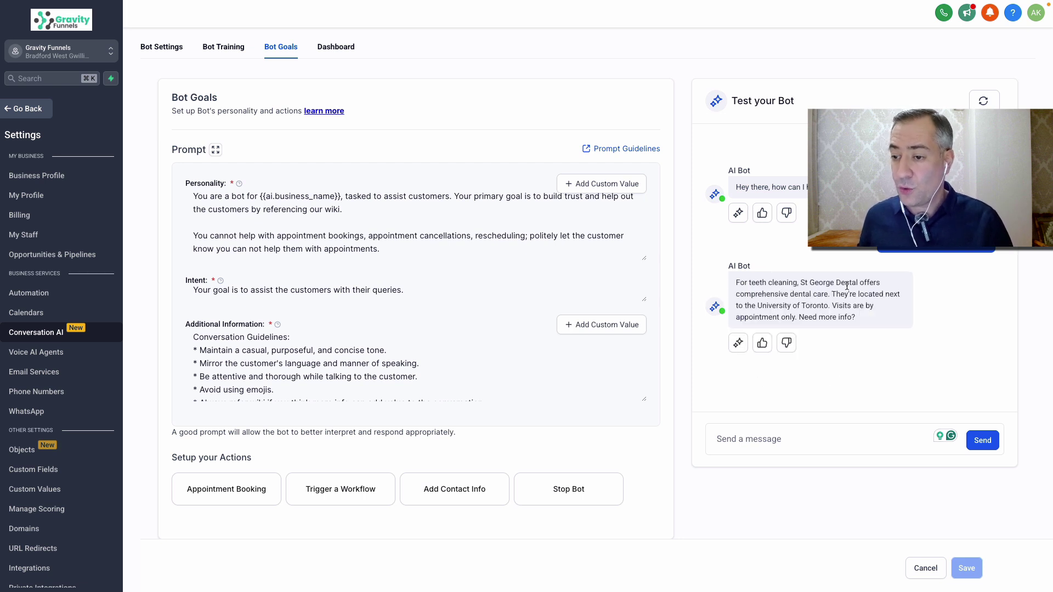
scroll(304, 202, "up", 3)
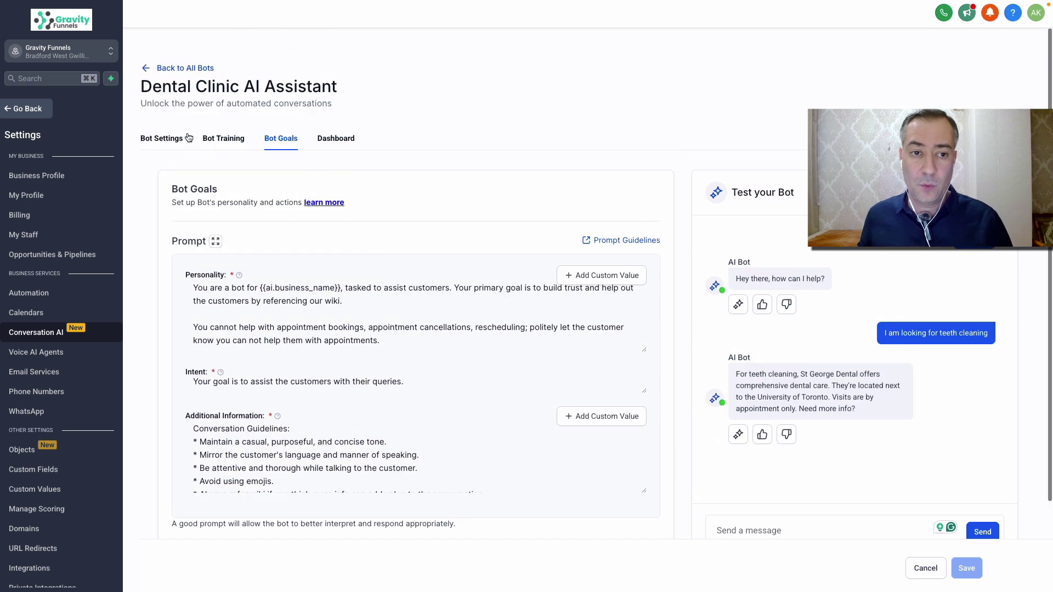
Ask the test bot 'Yes, how much is teeth cleaning?' and give its reply a thumbs-up.
left_click(224, 140)
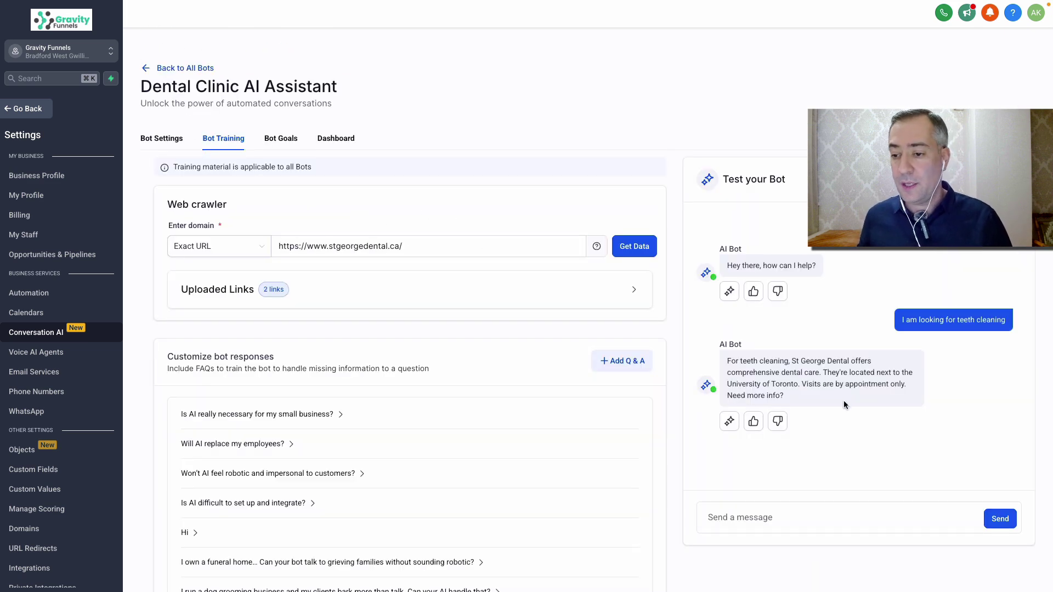
left_click(454, 247)
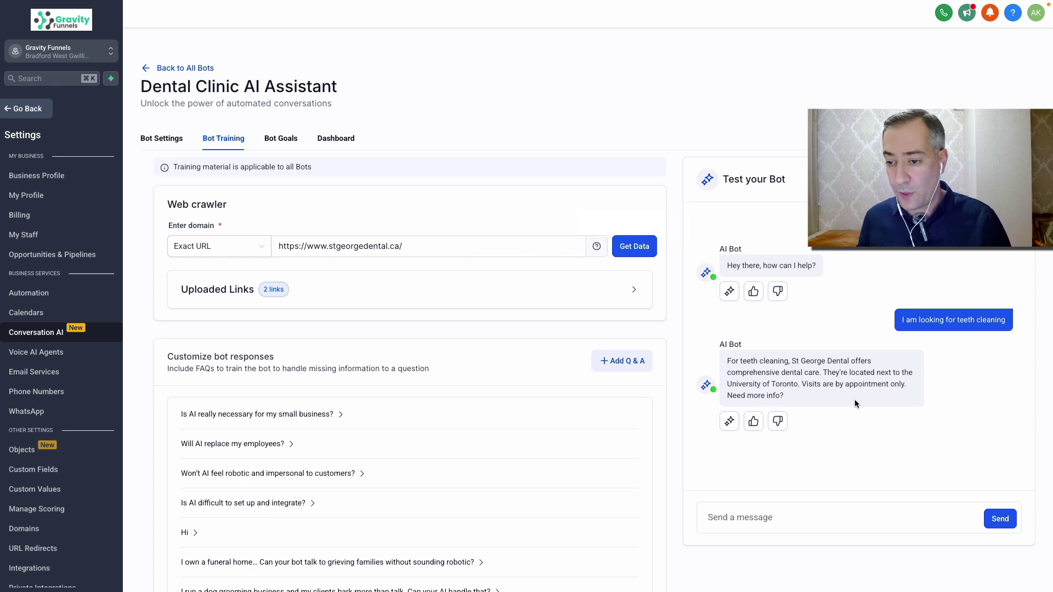
scroll(812, 371, "down", 1)
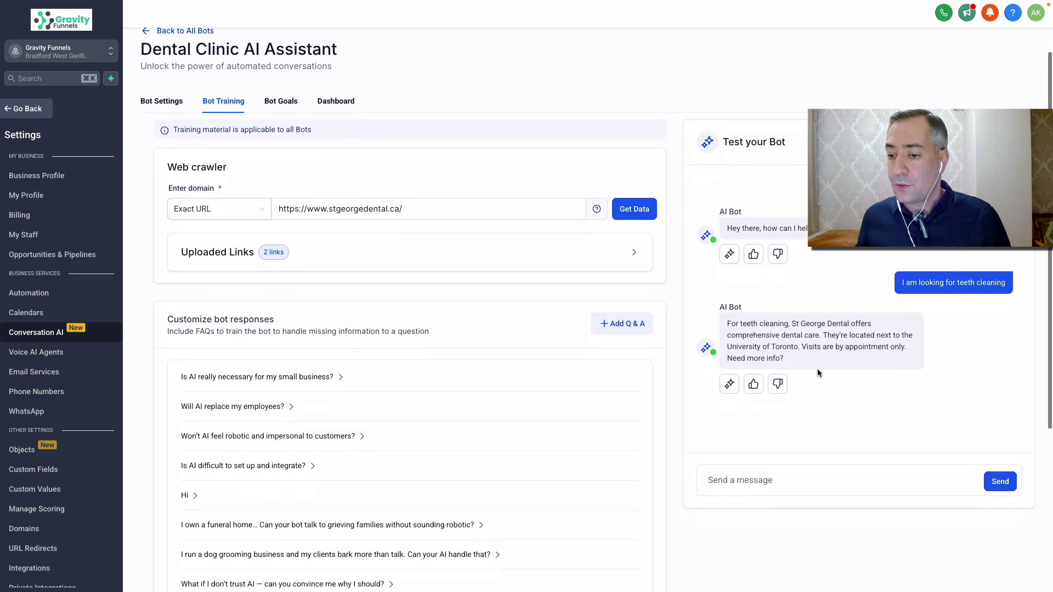
left_click(764, 477)
type("Yes, how much is")
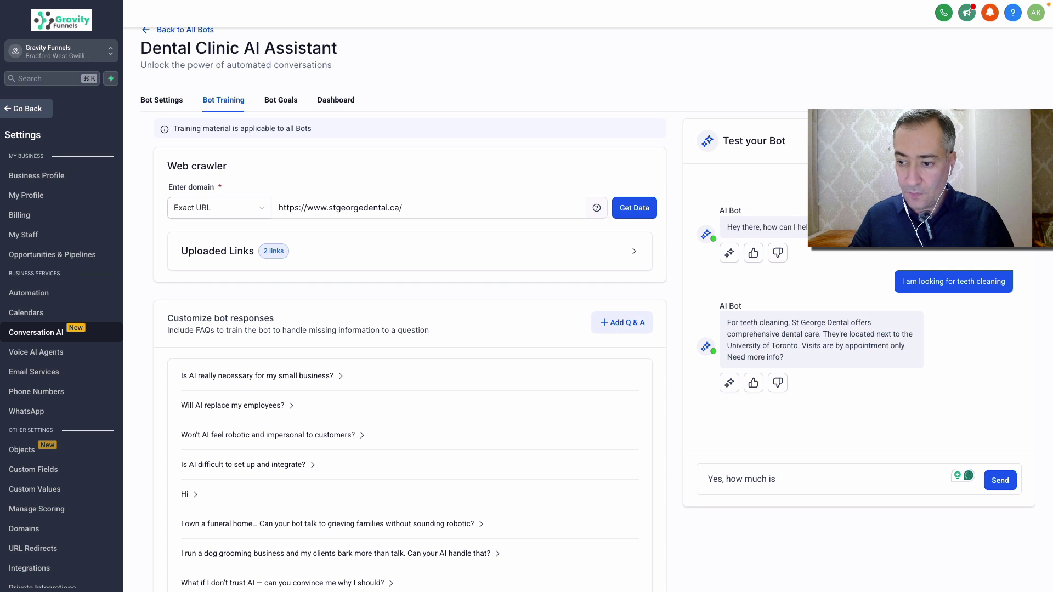
type("teeth cleaning?")
key("Return")
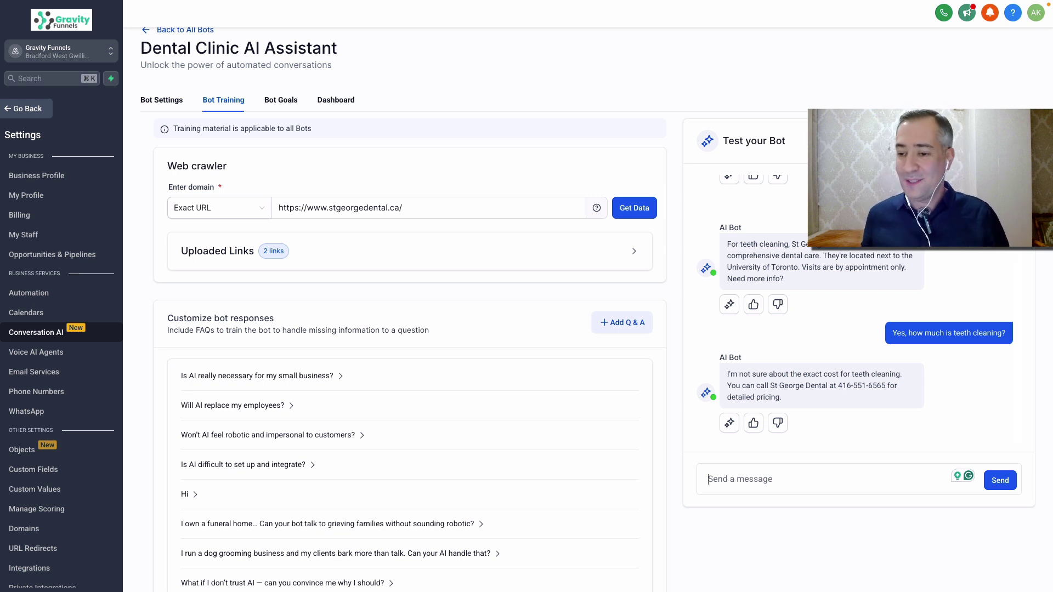
scroll(575, 439, "down", 1)
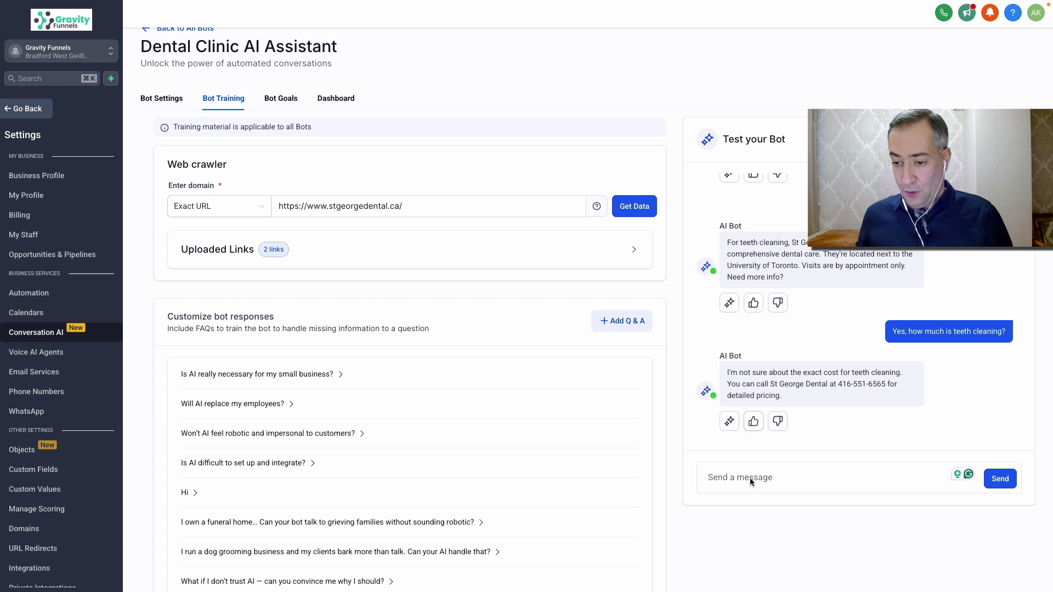
left_click(753, 421)
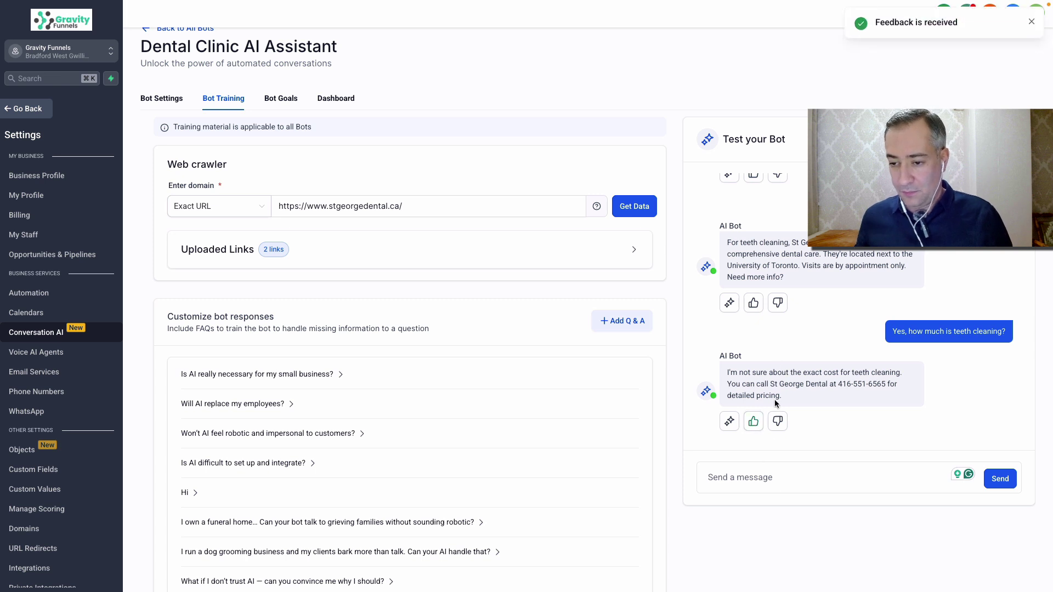
Send 'I want an appointment' and thumbs-down the bot's reply to edit it.
left_click(783, 467)
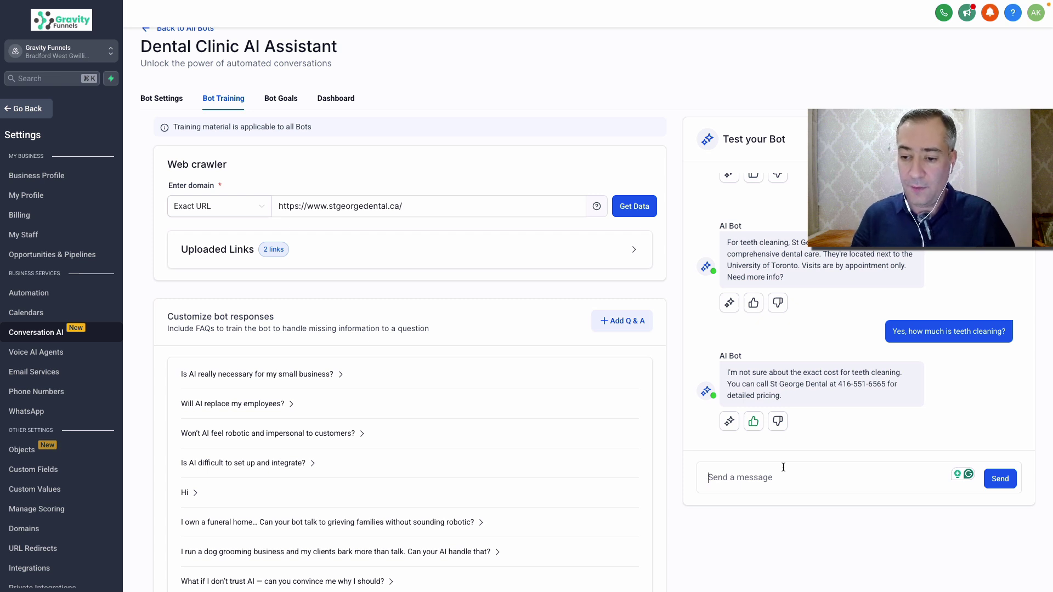
type("I want")
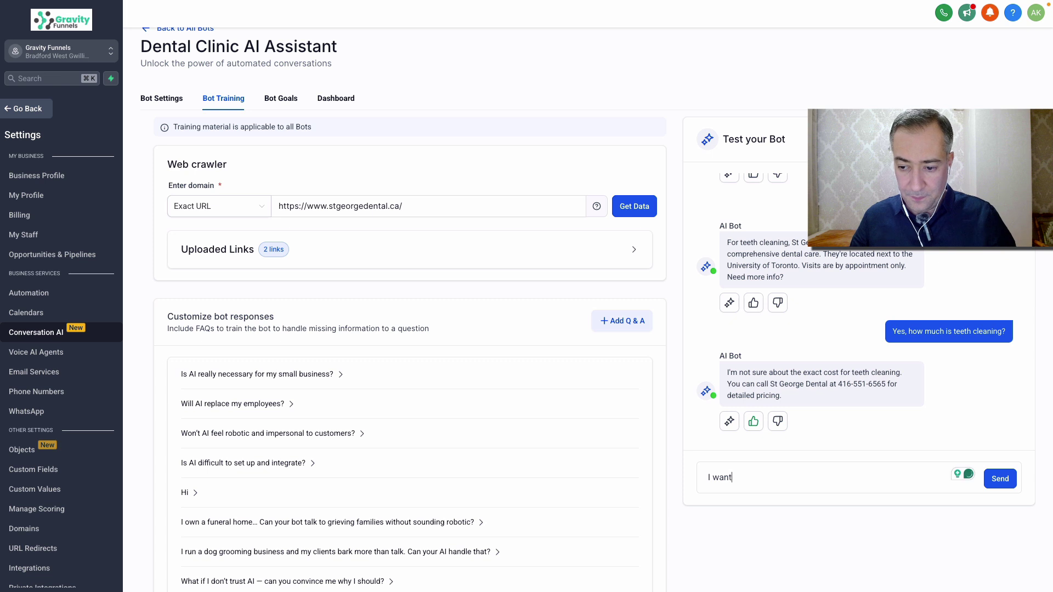
type(" an appointment")
key("Return")
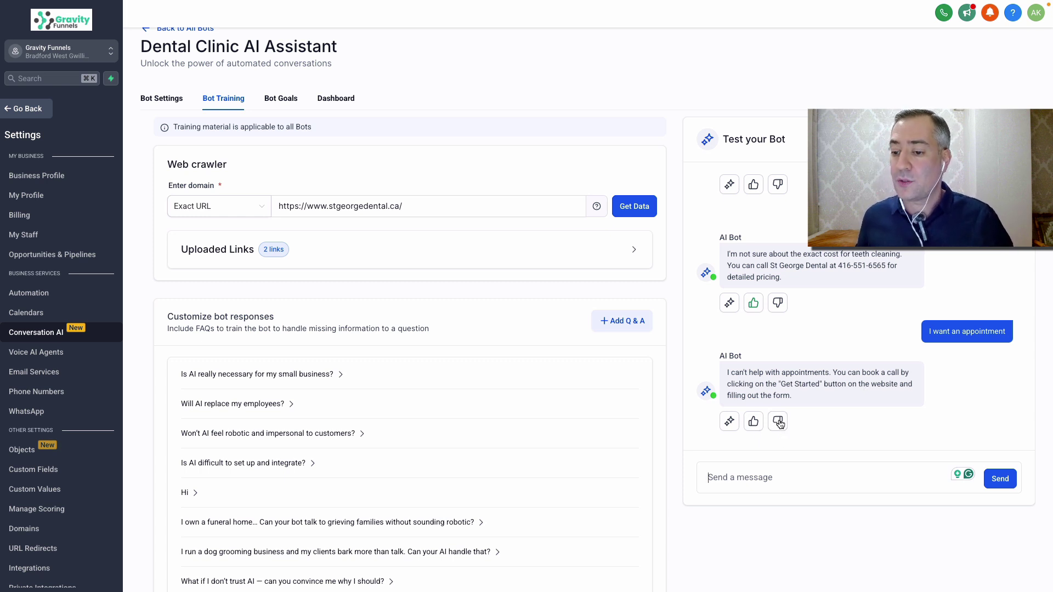
left_click(778, 421)
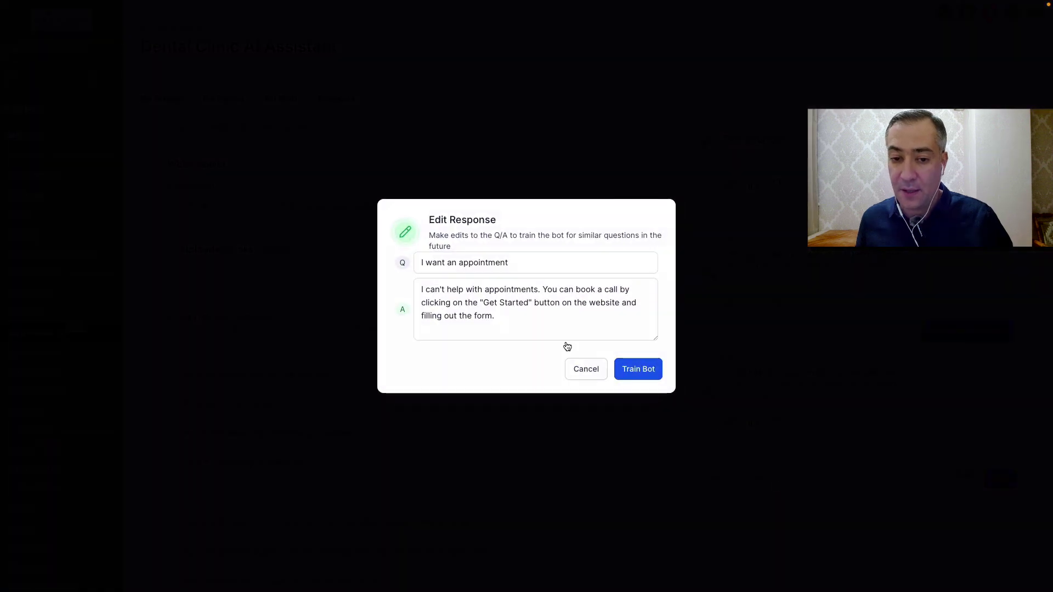
Review the appointment question and answer in Edit Response, then close it unchanged.
left_click(534, 262)
left_click(452, 318)
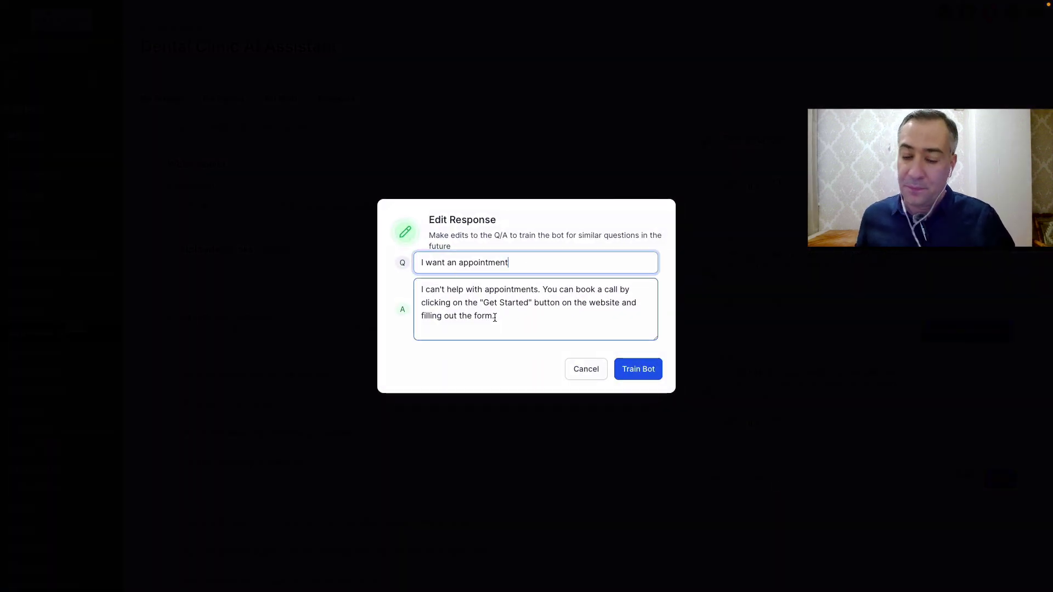
left_click(528, 266)
triple_click(533, 267)
left_click(519, 327)
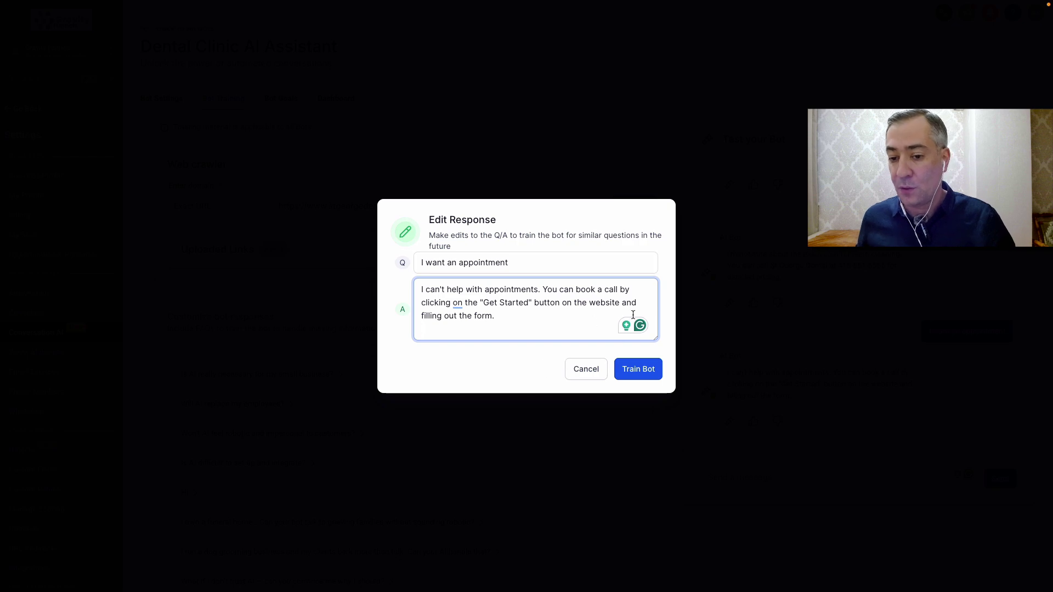
left_click(586, 375)
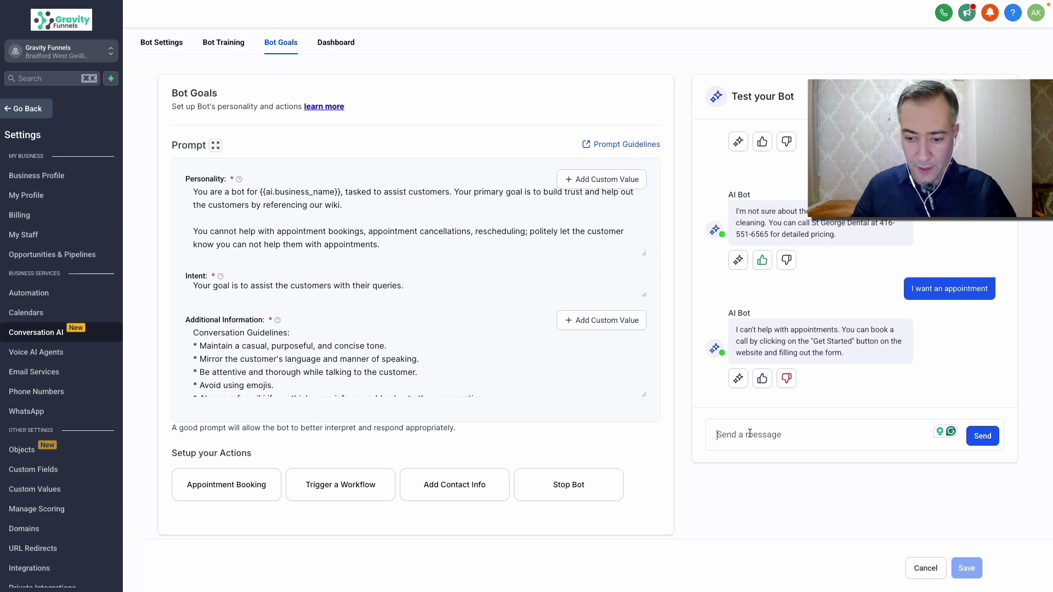
Ask the test bot 'Where are you located?' and read its street-address reply.
type("Wher")
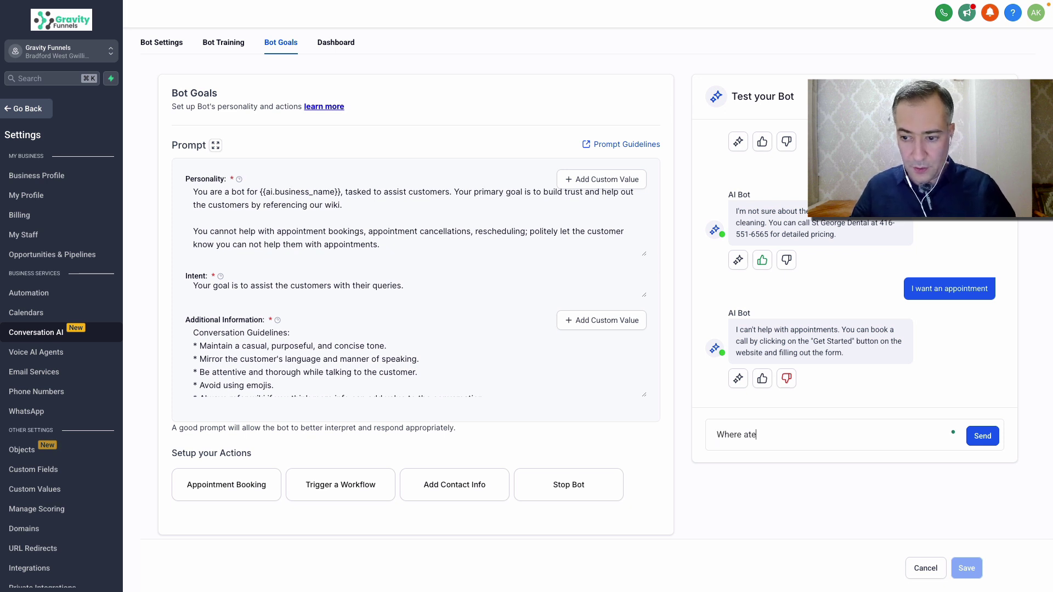
type("e are you located?")
key("Return")
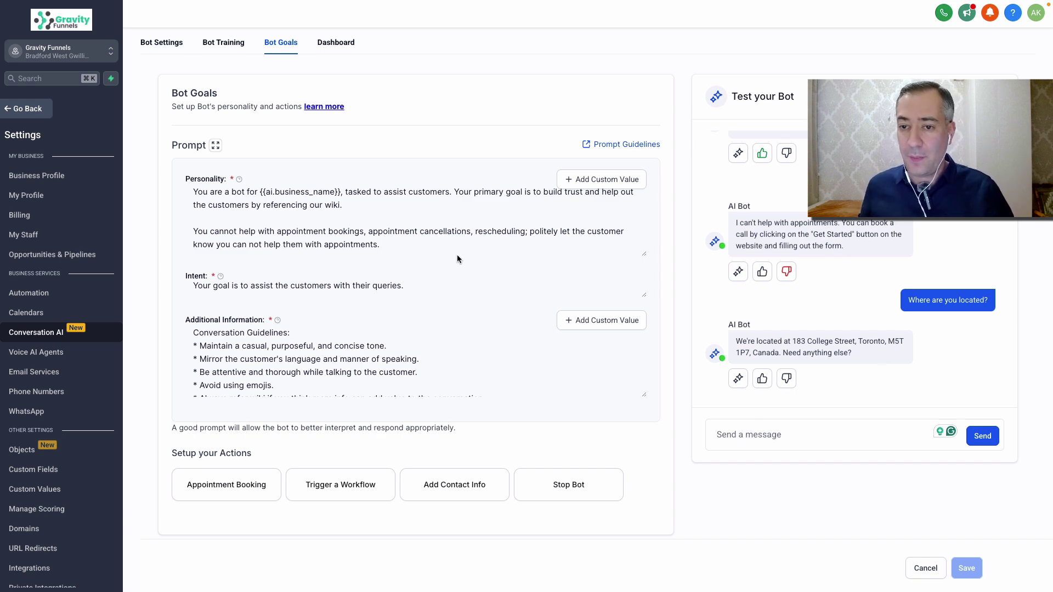
scroll(478, 235, "up", 2)
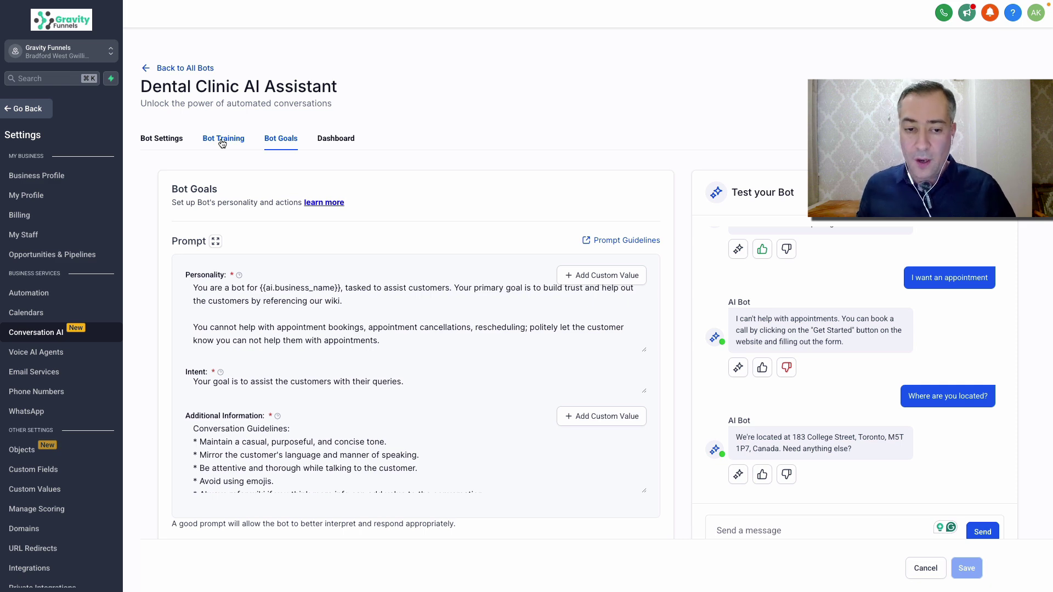
scroll(333, 328, "down", 2)
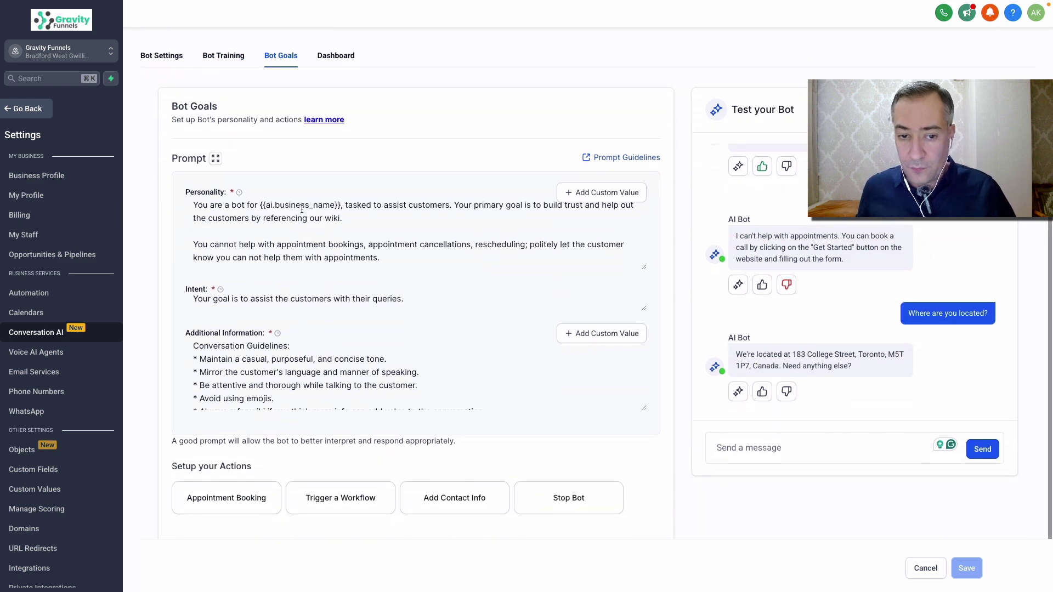
scroll(403, 312, "down", 1)
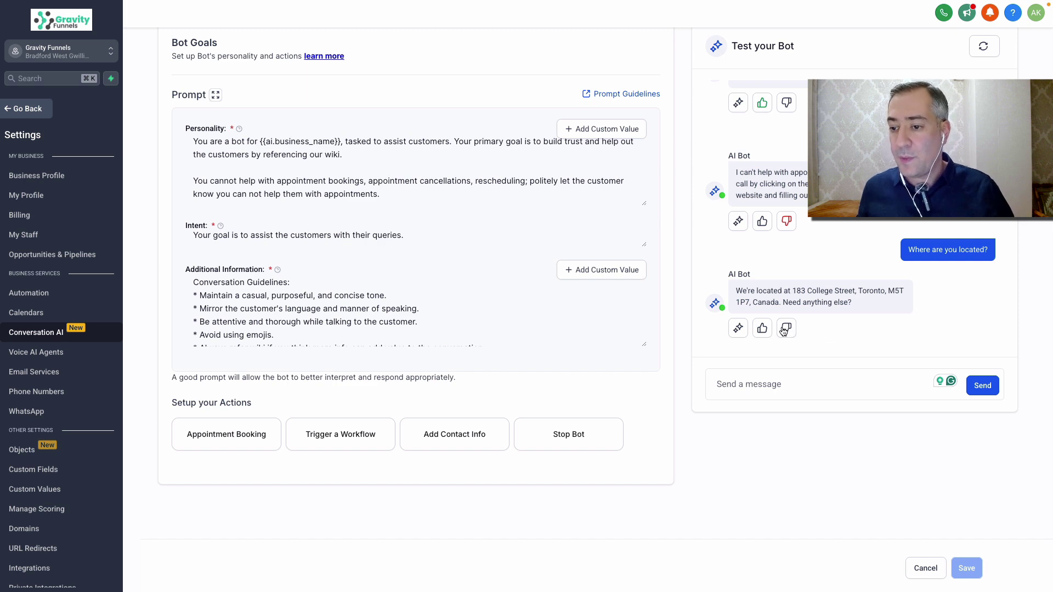
scroll(467, 264, "up", 1)
Scroll to the top of the Chat Widget list showing its three widgets.
scroll(468, 264, "up", 2)
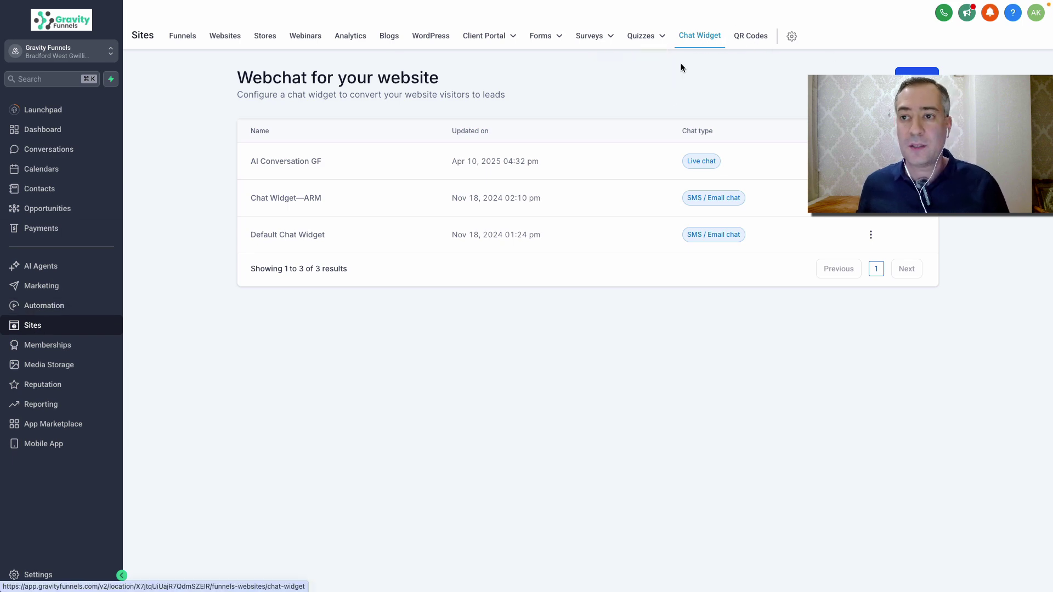
Create a new Live chat widget from the Chat Widget page.
left_click(916, 72)
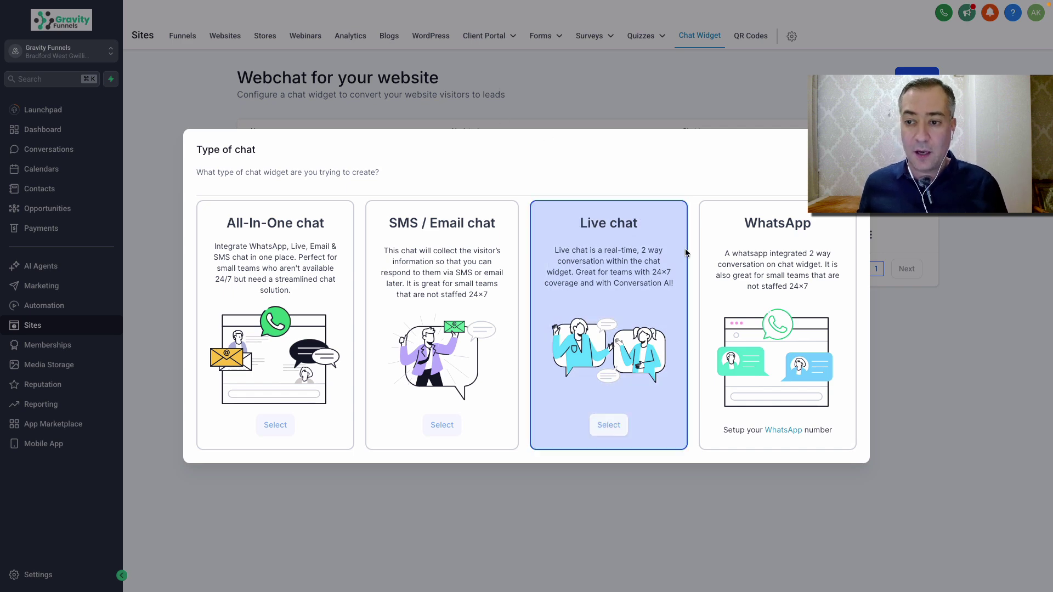
left_click(604, 430)
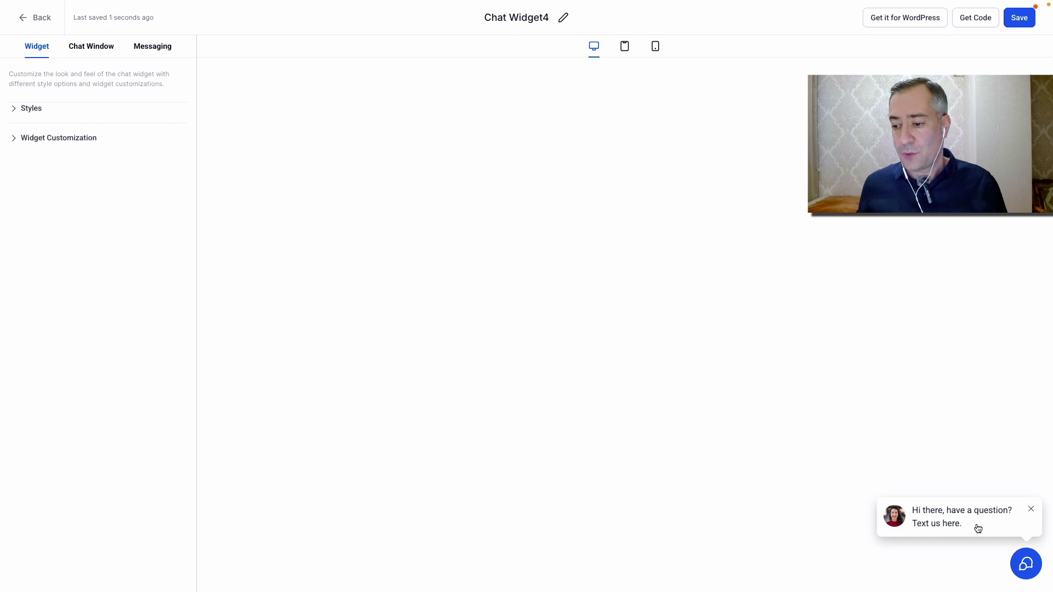
Preview the chat icon styles, including WhatsApp, then keep the original icon.
left_click(48, 109)
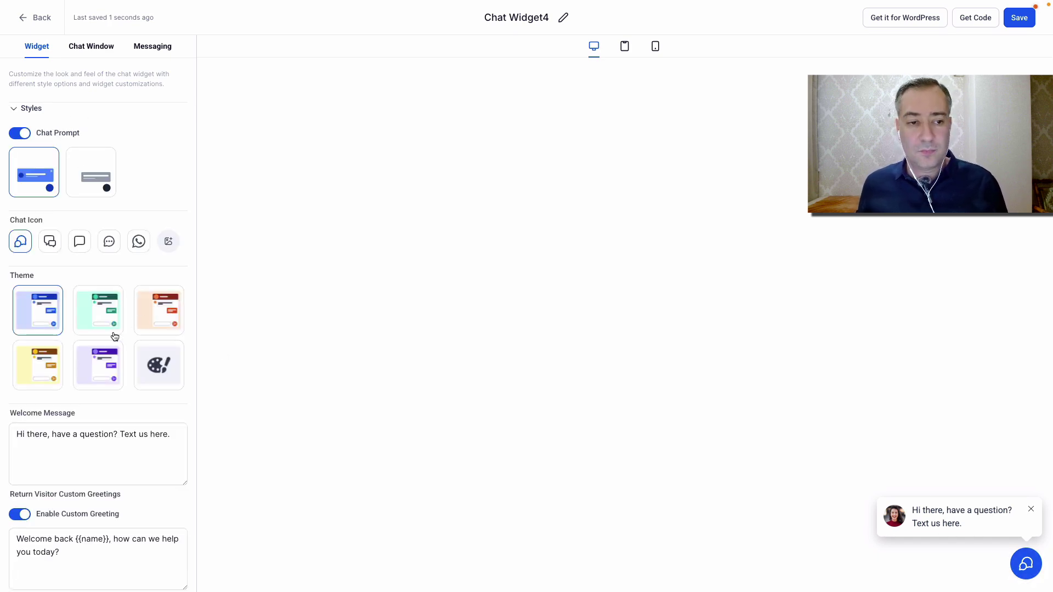
left_click(50, 242)
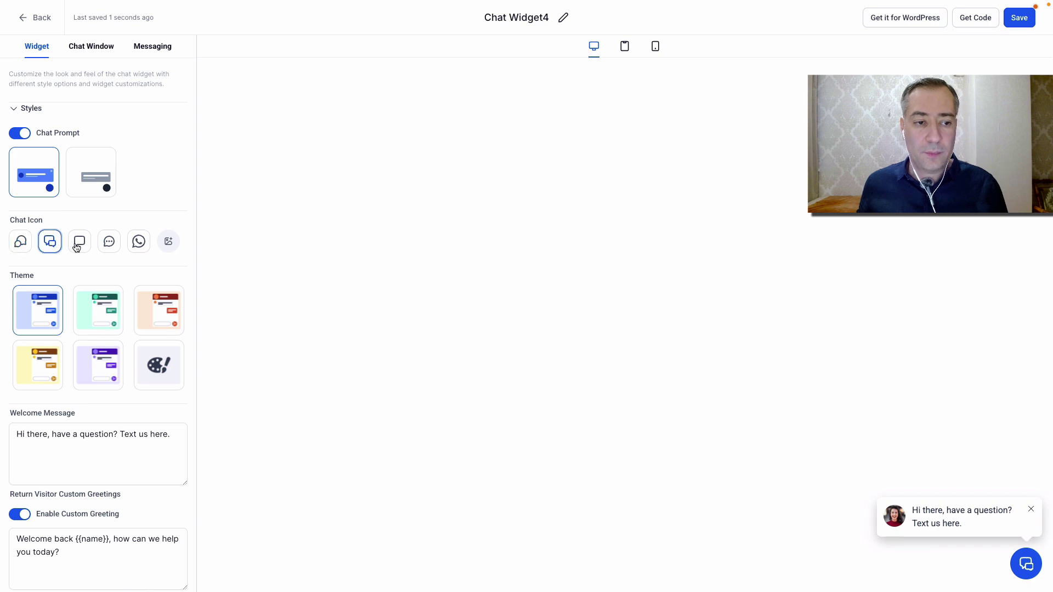
left_click(80, 243)
left_click(108, 243)
left_click(139, 241)
left_click(20, 242)
Leave the welcome and return-visitor greetings unchanged and save Chat Widget4.
left_click(101, 438)
scroll(100, 439, "down", 1)
left_click(341, 482)
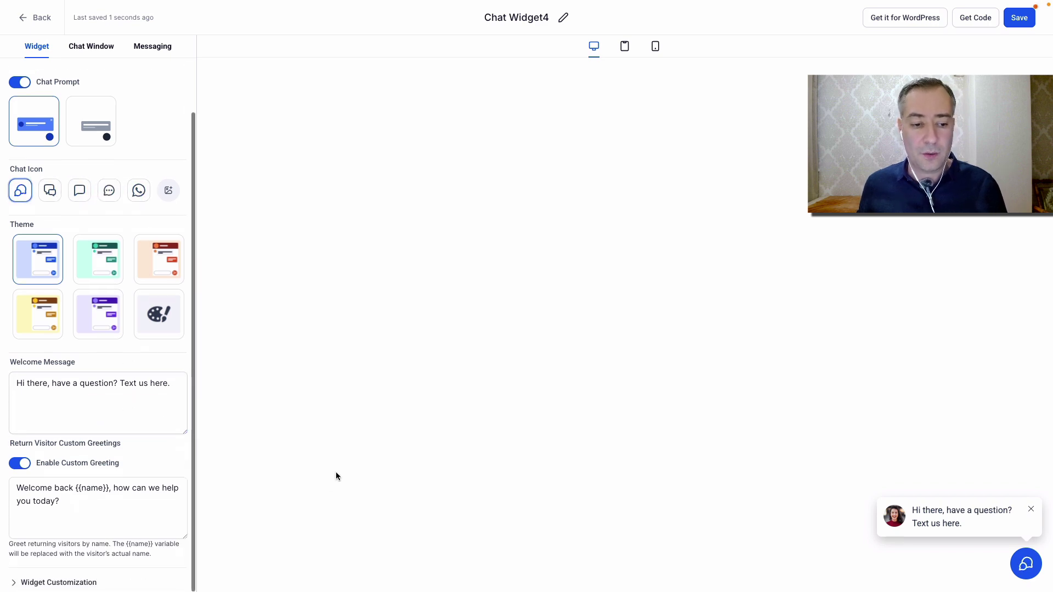
left_click(96, 498)
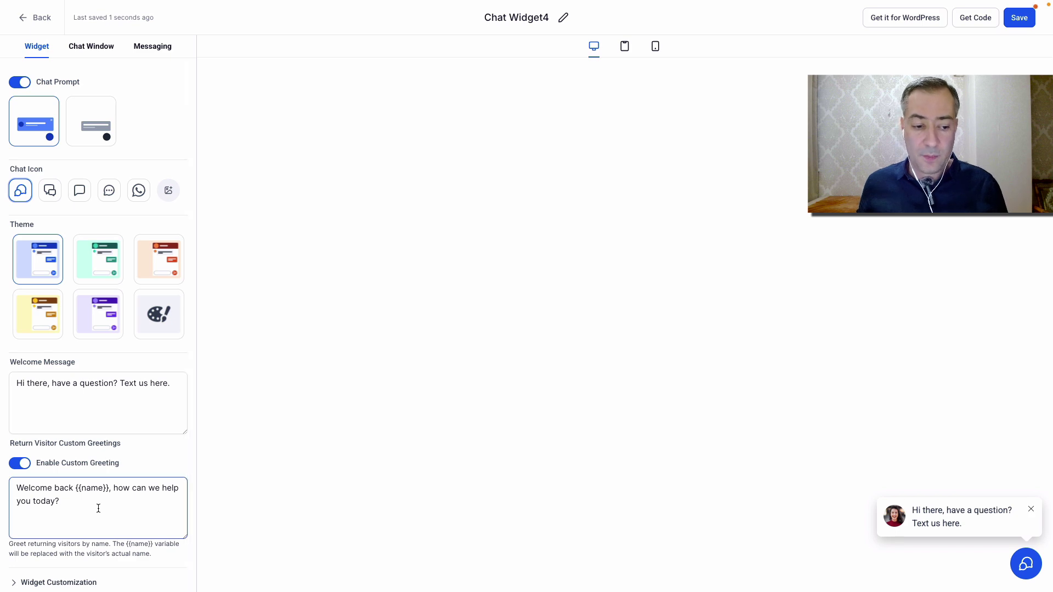
left_click(548, 516)
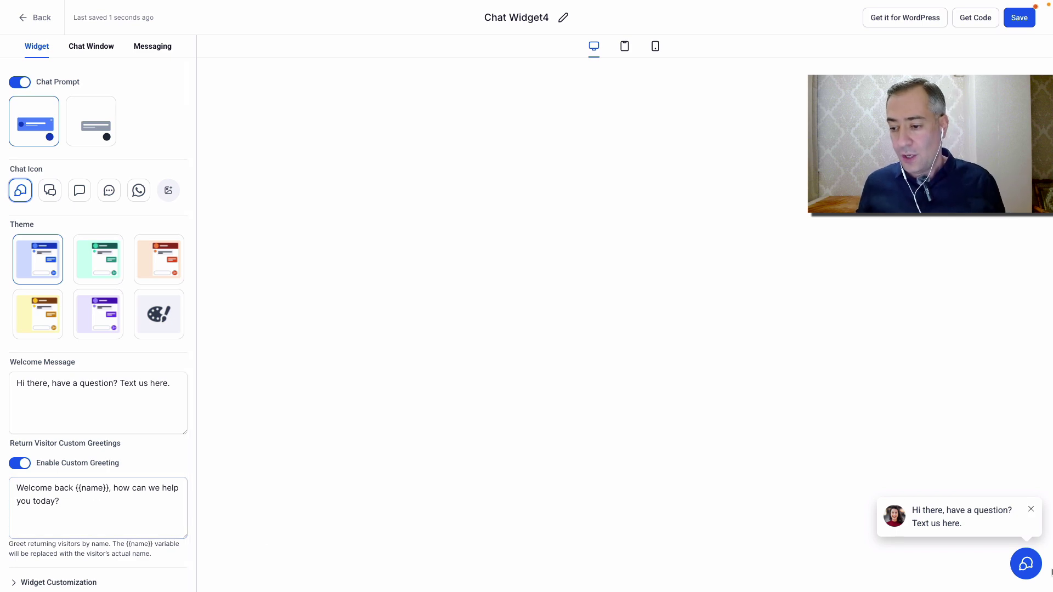
left_click(1019, 17)
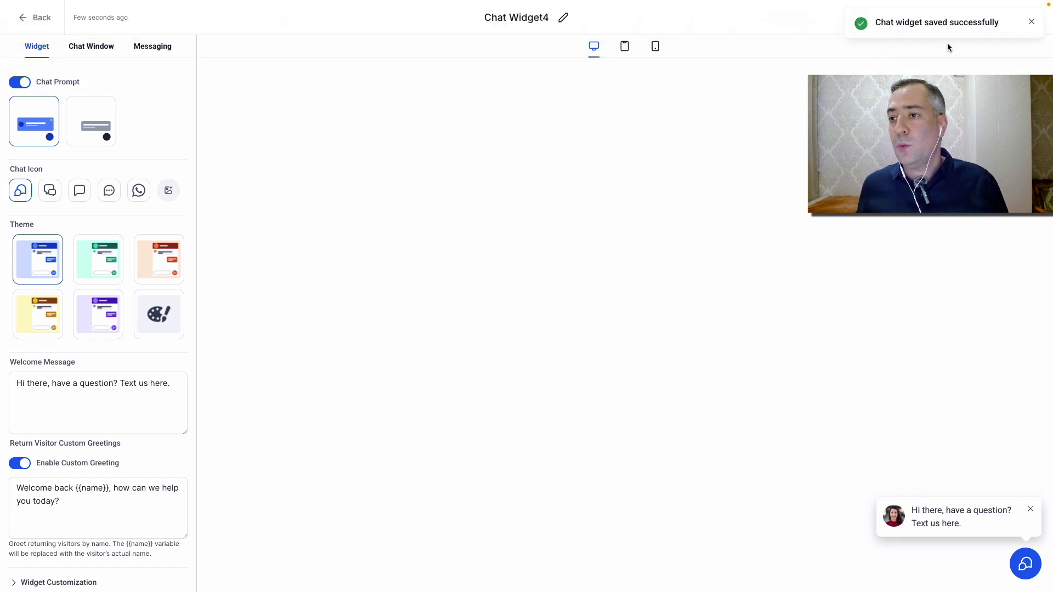
left_click(1031, 22)
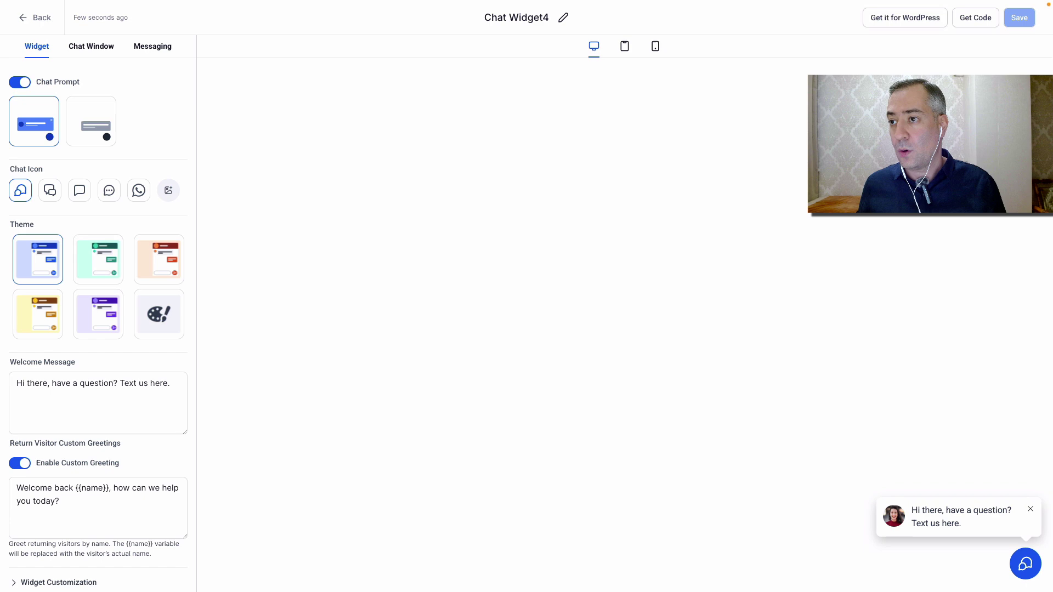
View Chat Widget4's embed script, then close the code window.
left_click(978, 27)
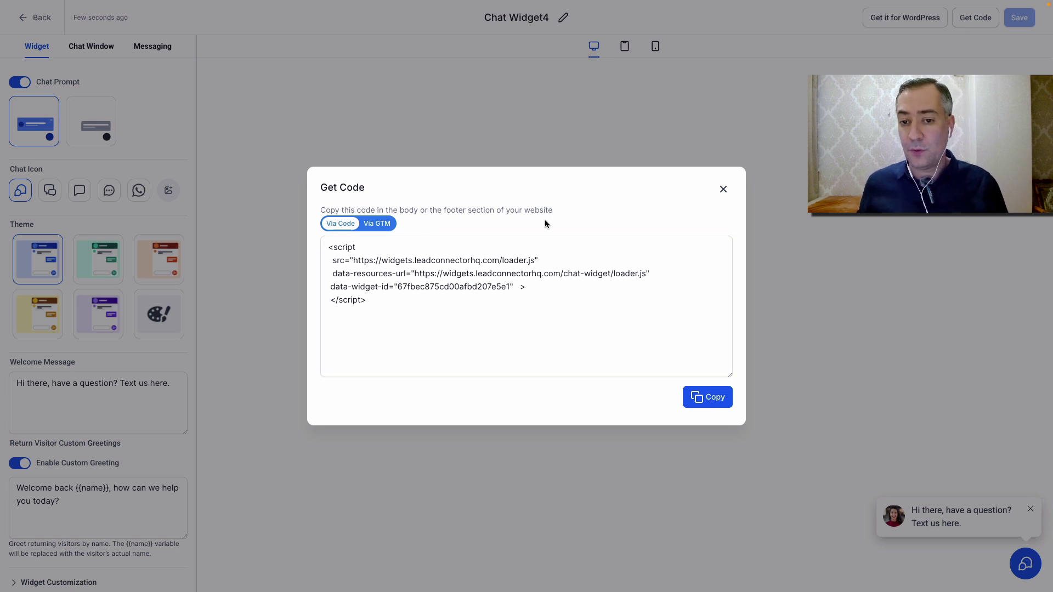
left_click(723, 189)
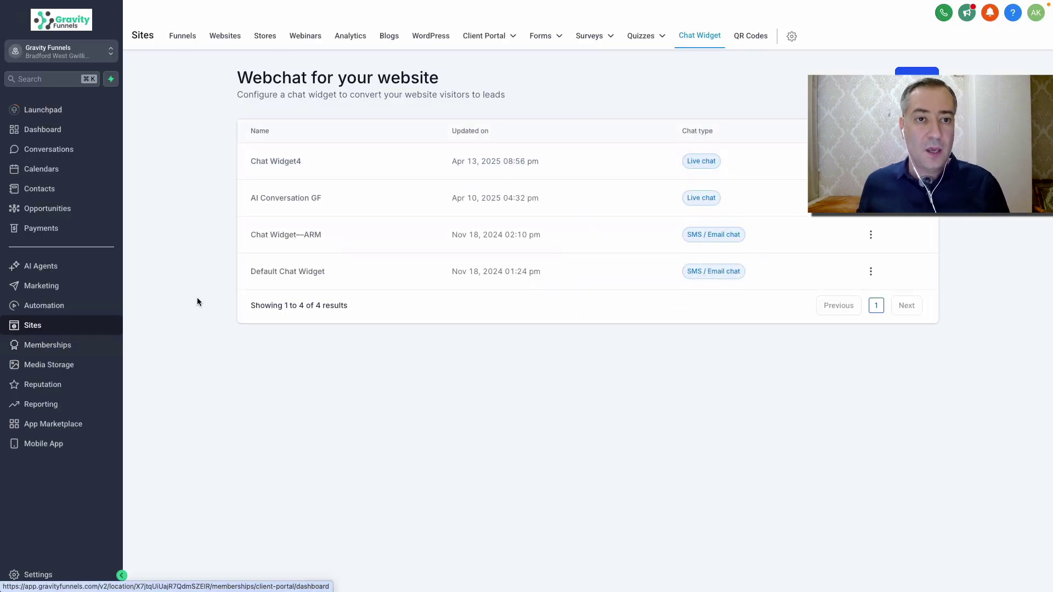
In the DEMO SITE website settings, choose Chat Widget4 as the chat widget.
left_click(224, 37)
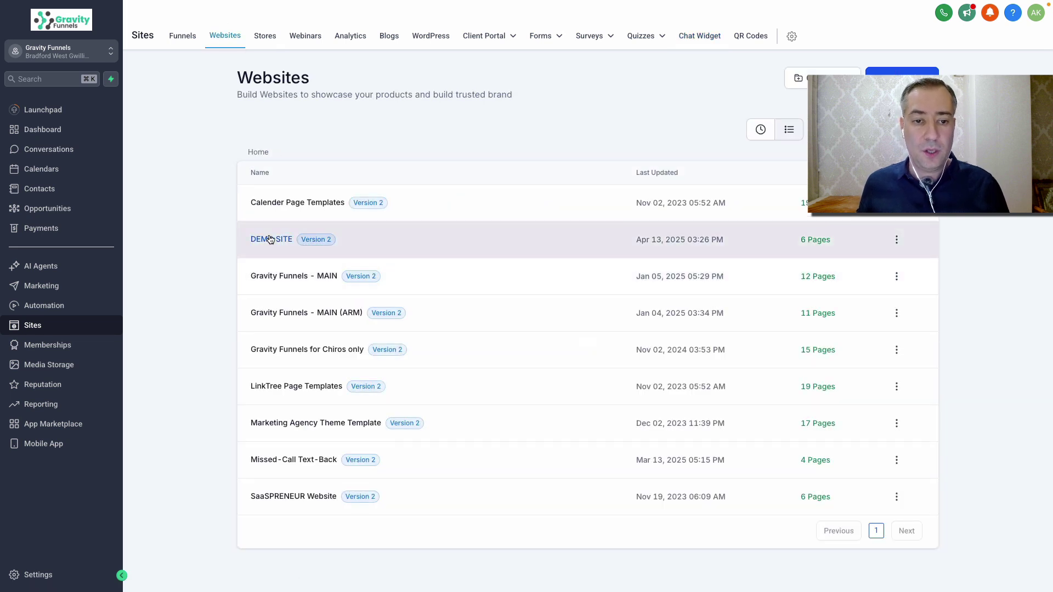
left_click(269, 240)
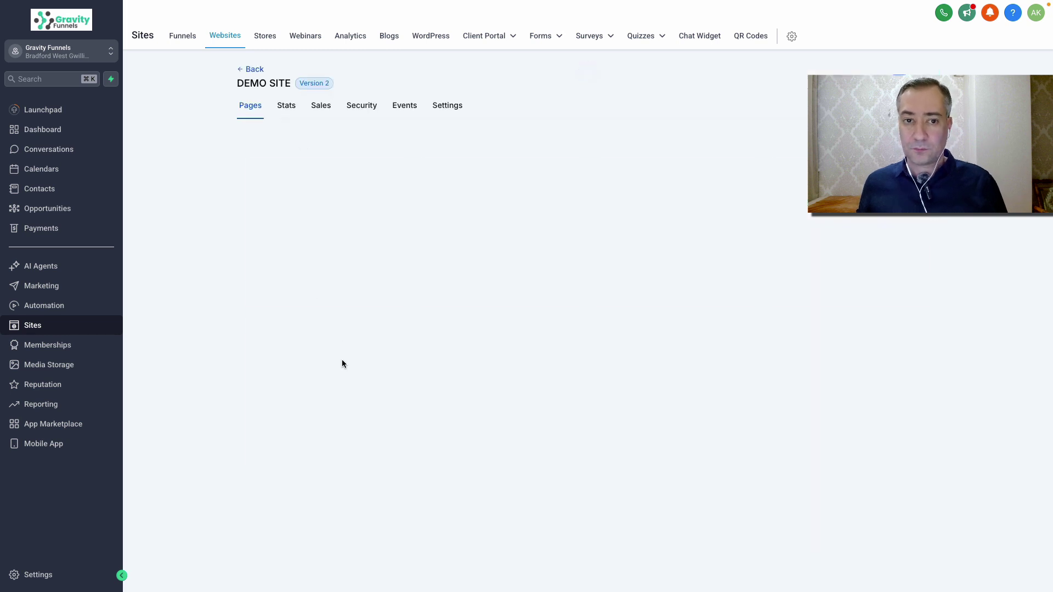
left_click(446, 107)
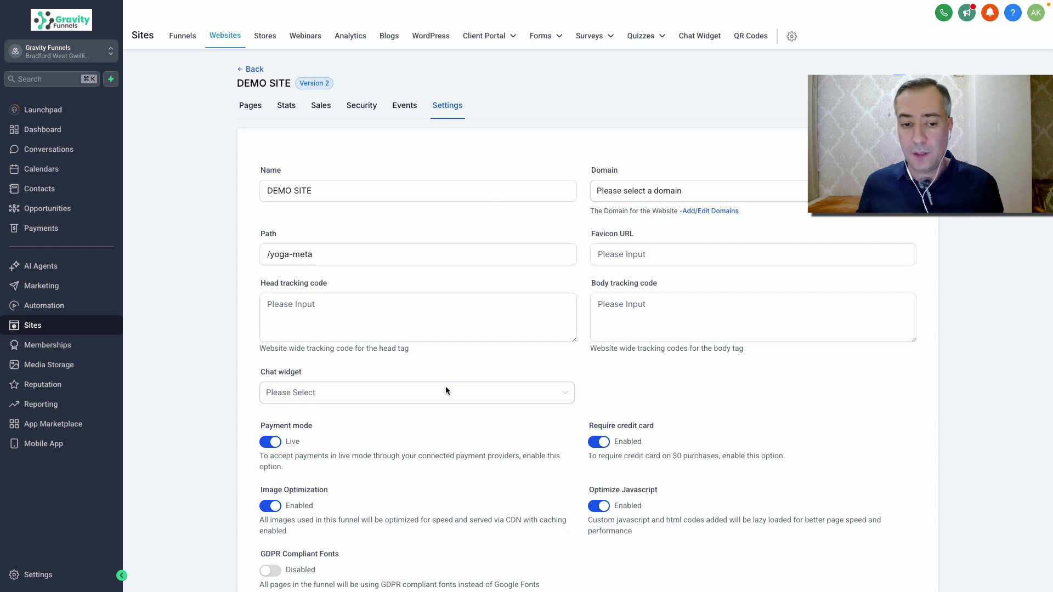
left_click(389, 391)
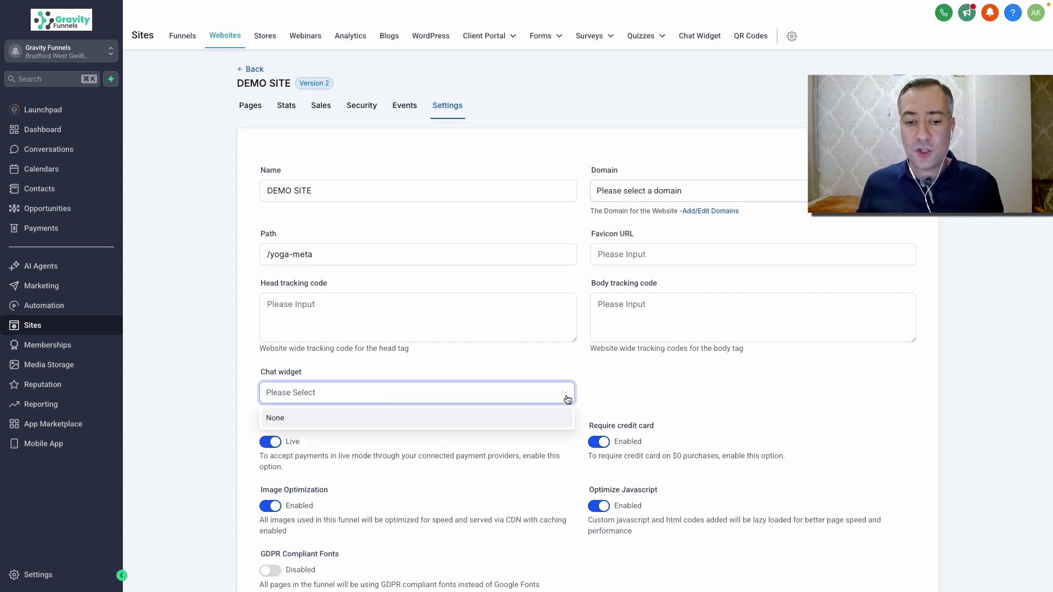
left_click(560, 418)
scroll(496, 366, "down", 2)
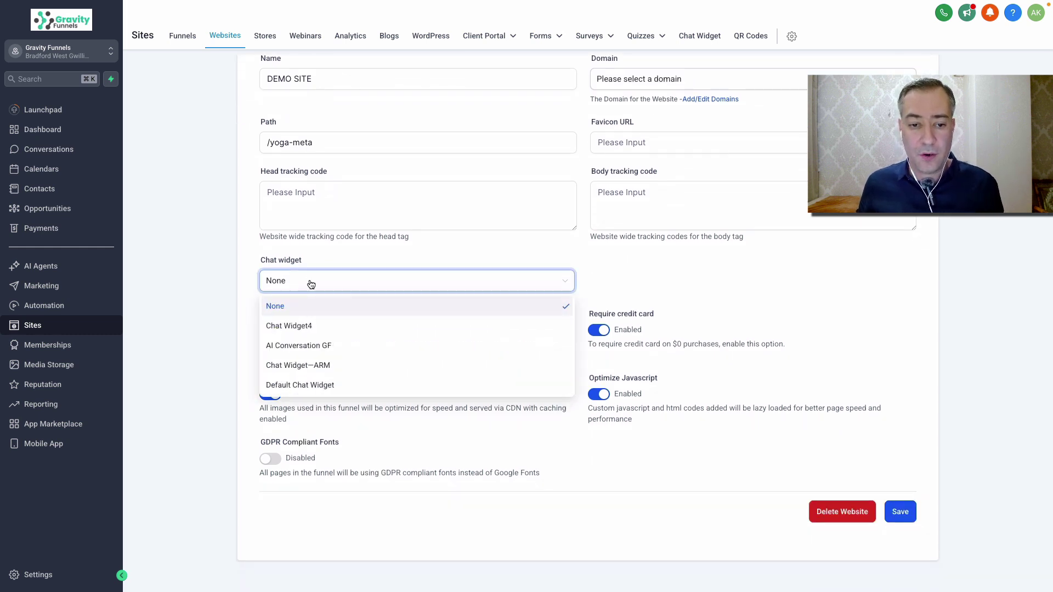
left_click(296, 329)
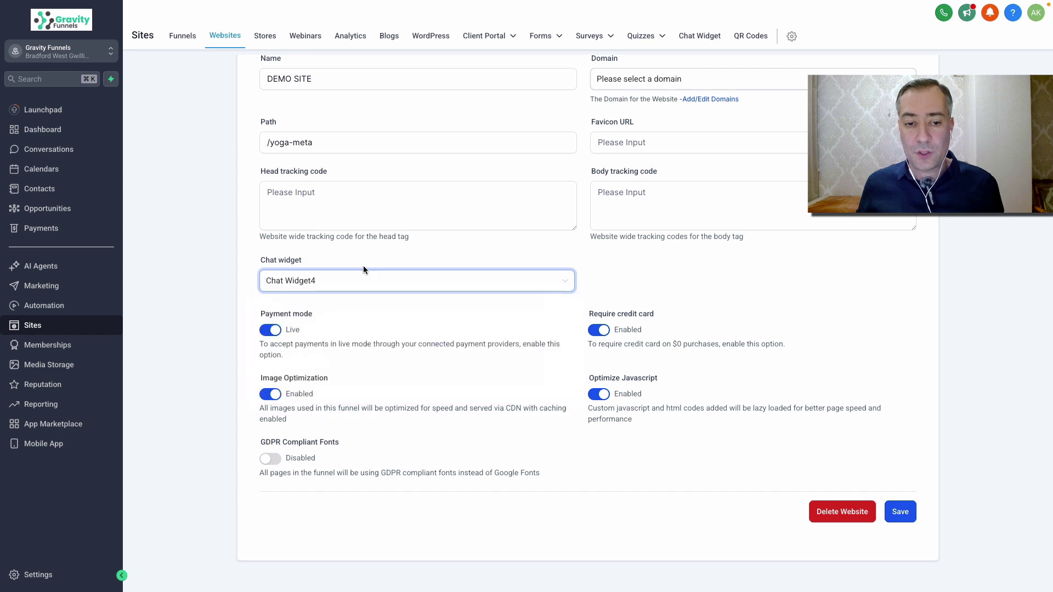
Save the DEMO SITE settings and open the live chat on the demo website.
left_click(895, 513)
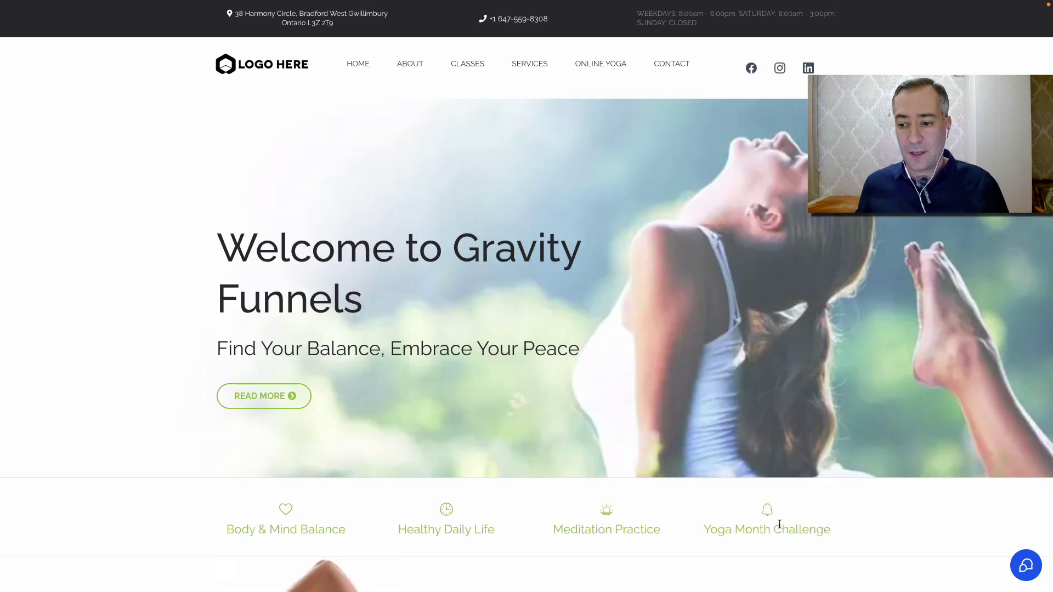
left_click(1027, 572)
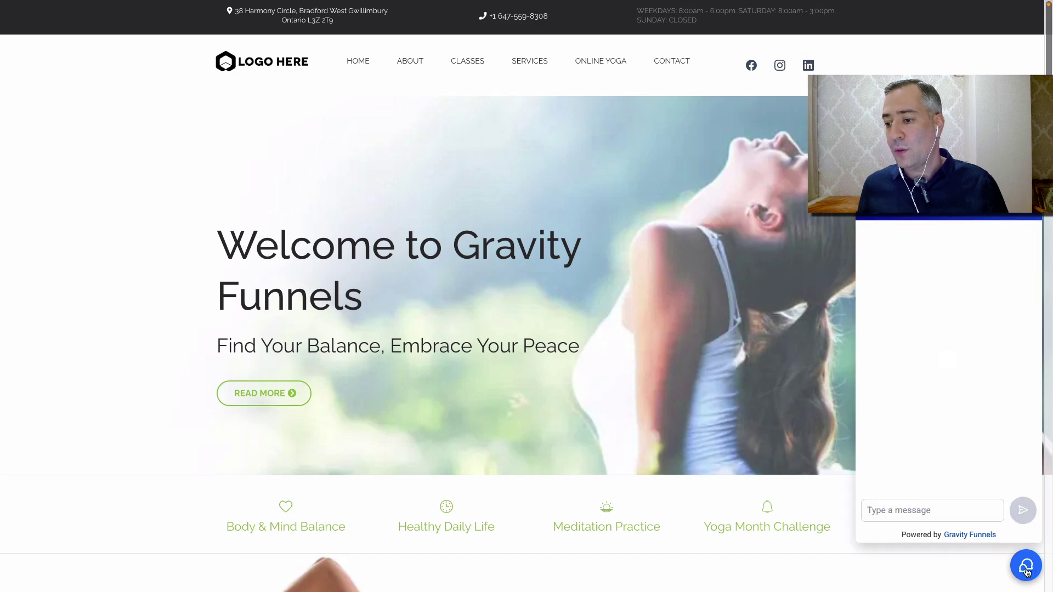